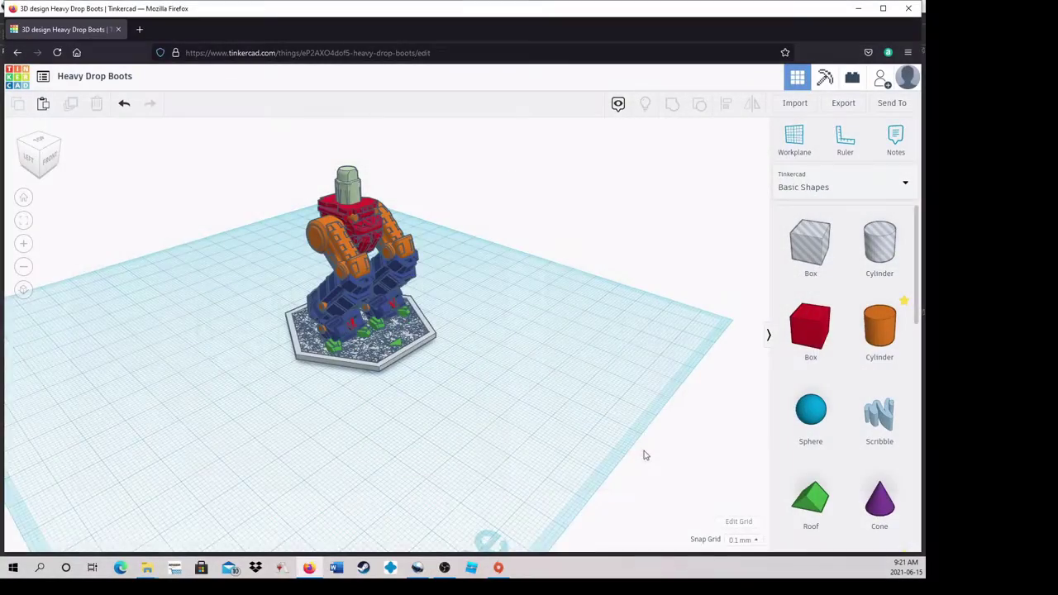
{"action": "right_click_drag", "start_coordinate": [642, 454], "coordinate": [273, 466]}
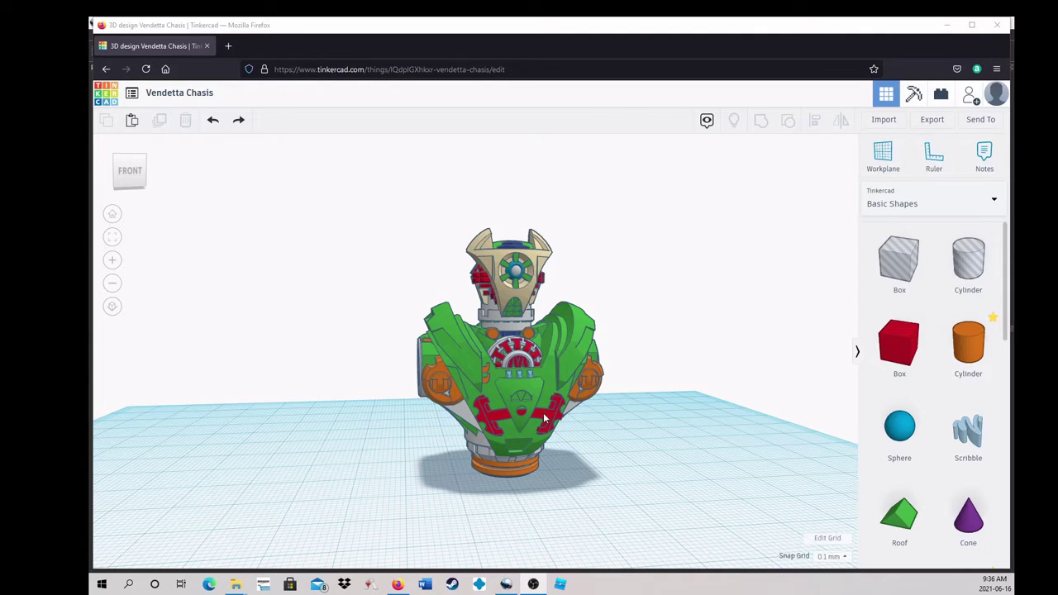
Duplicate the small orange chest detail, move the copy to the opposite side of the chest and mirror it
{"action": "left_click", "coordinate": [489, 385]}
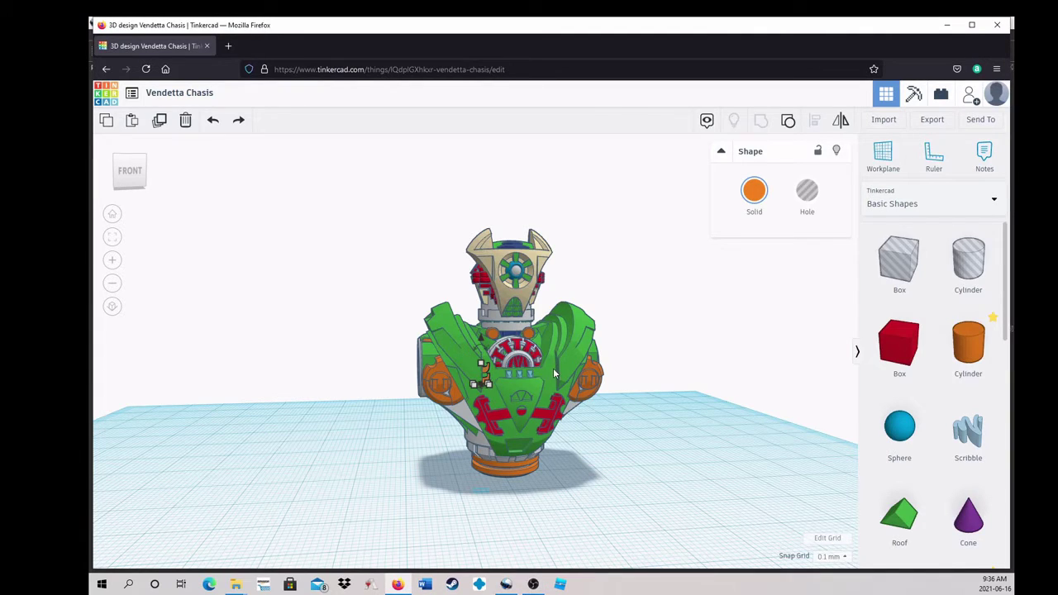
{"action": "left_click", "coordinate": [486, 373]}
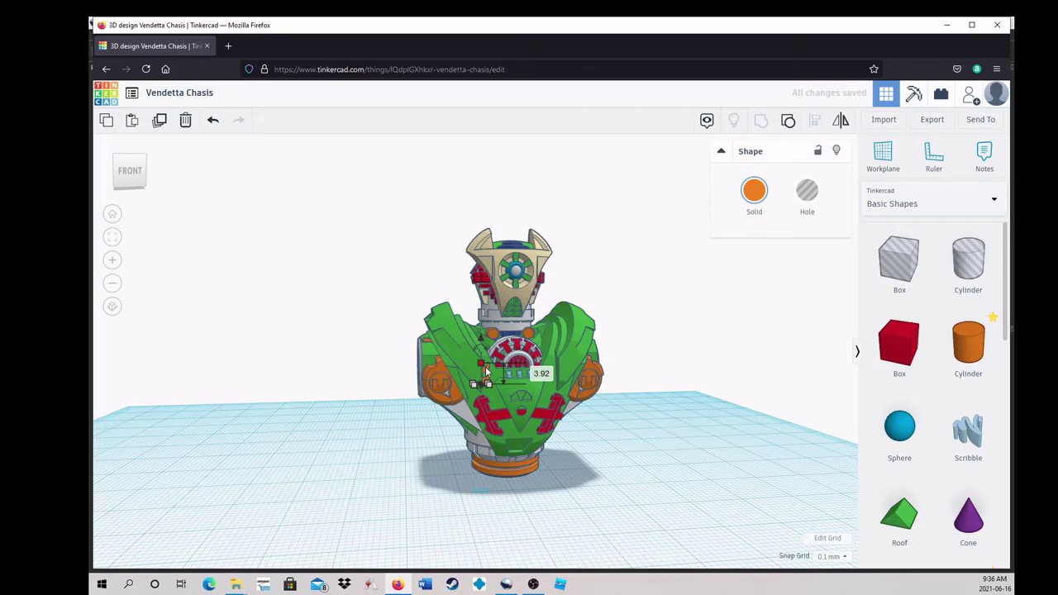
{"action": "key", "text": "Right"}
{"action": "key", "text": "Right"}
{"action": "key", "text": "Right"}
{"action": "key", "text": "Right"}
{"action": "key", "text": "Right"}
{"action": "key", "text": "Right"}
{"action": "key", "text": "Right"}
{"action": "key", "text": "Right"}
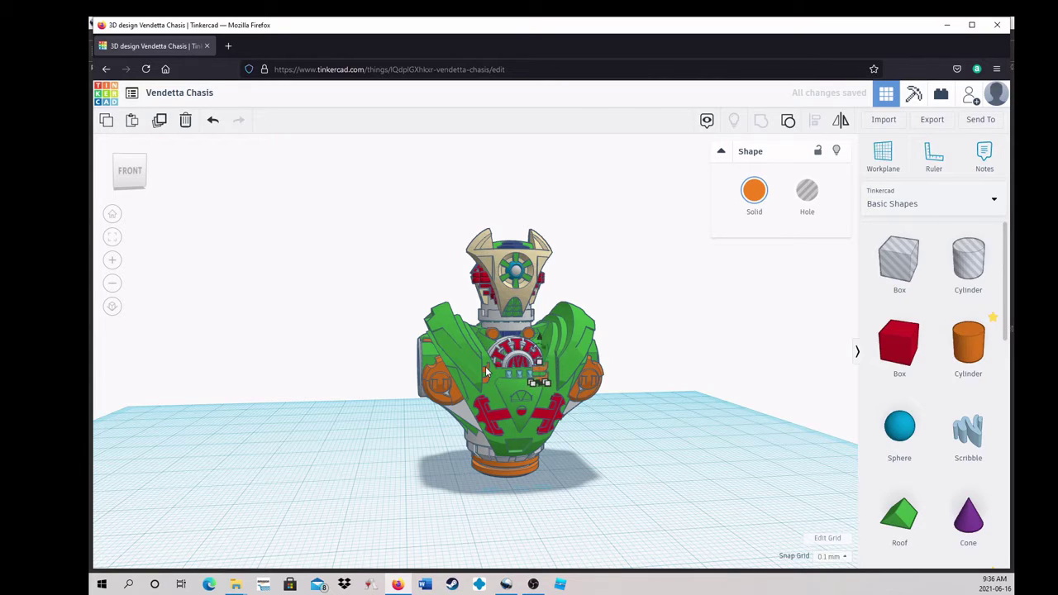
{"action": "left_click", "coordinate": [839, 121]}
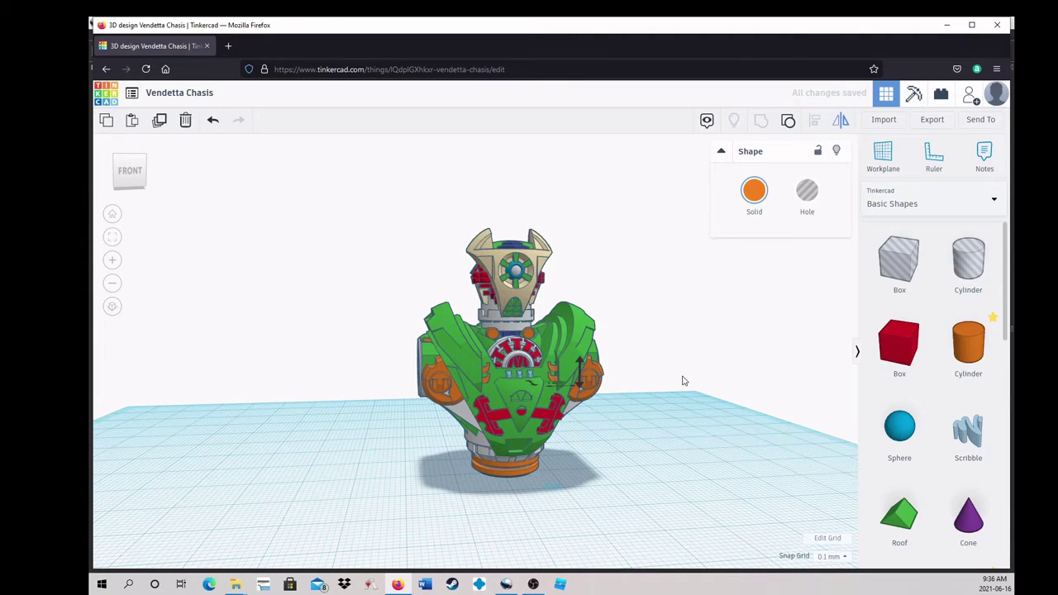
Group the two orange chest details and center the group on the torso
{"action": "left_click", "coordinate": [507, 368], "text": "shift"}
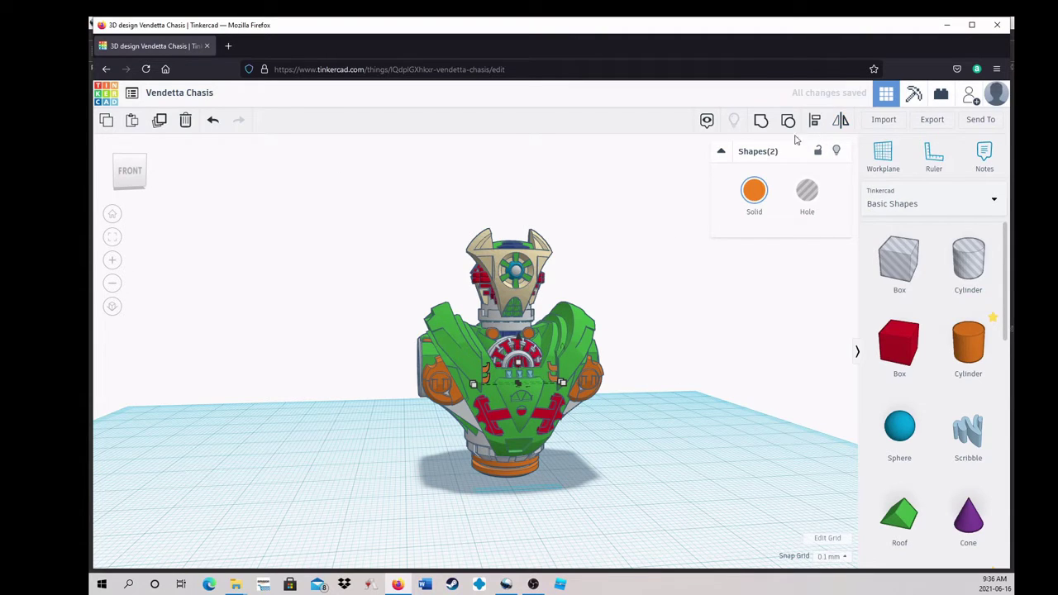
{"action": "left_click", "coordinate": [762, 121]}
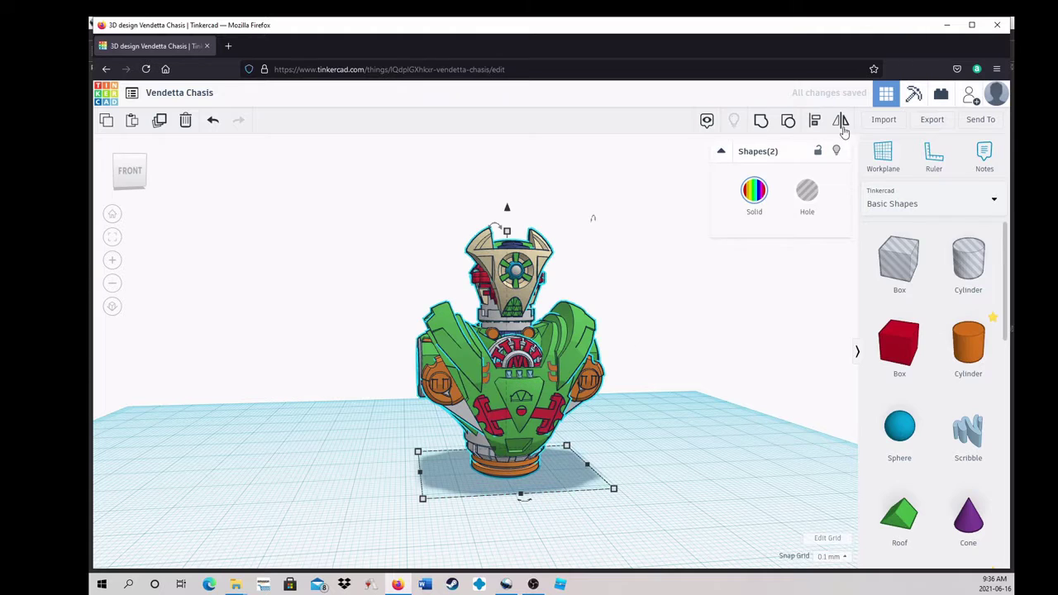
{"action": "left_click", "coordinate": [817, 122]}
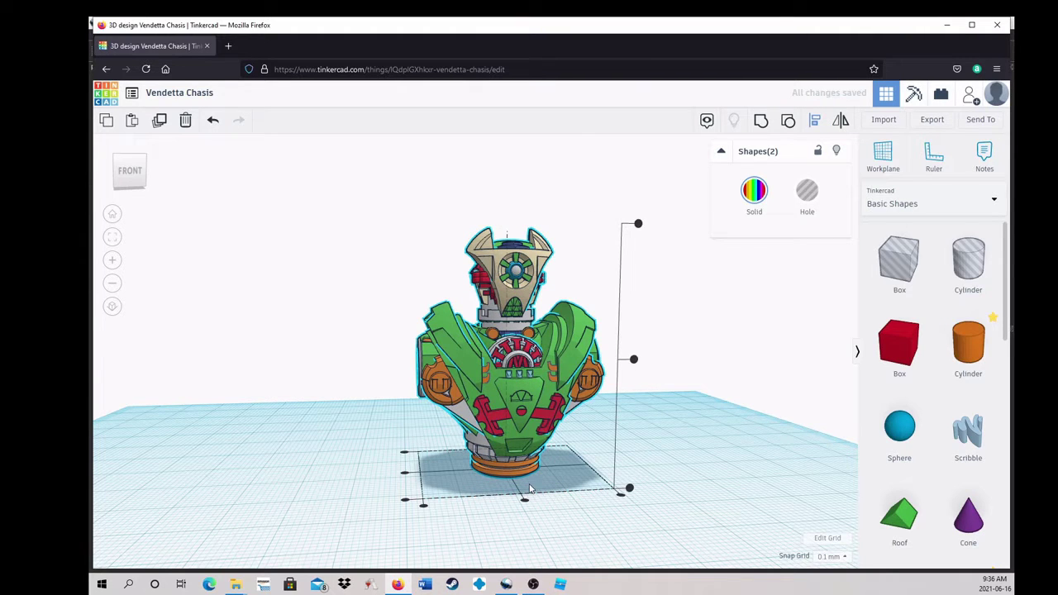
{"action": "left_click", "coordinate": [649, 429]}
{"action": "right_click_drag", "start_coordinate": [649, 429], "coordinate": [659, 402]}
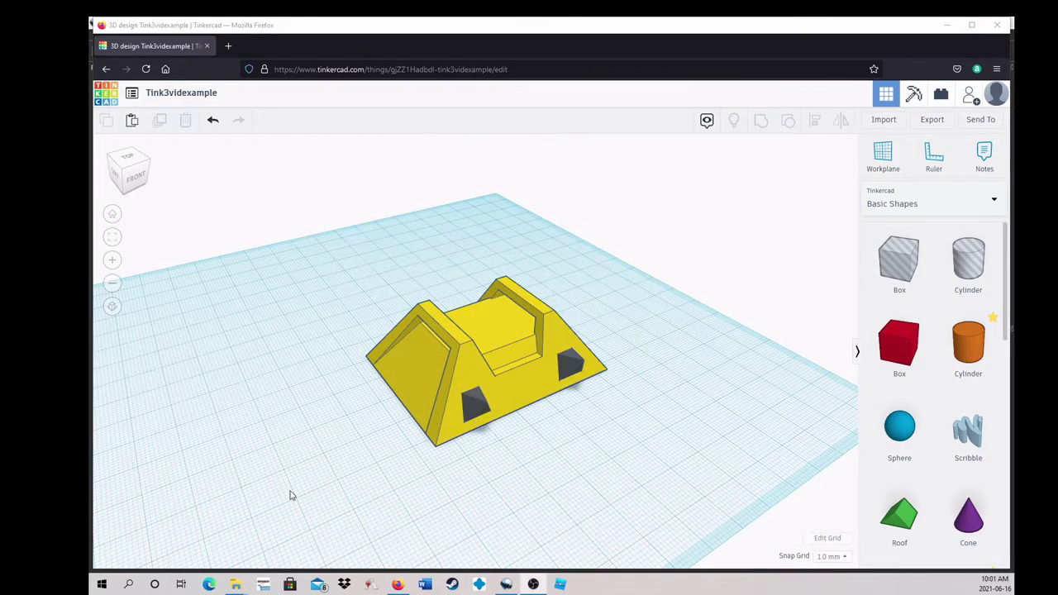
Copy the pair of dark grey spikes to the opposite side of the yellow body and mirror the copy
{"action": "right_click_drag", "start_coordinate": [498, 485], "coordinate": [524, 441]}
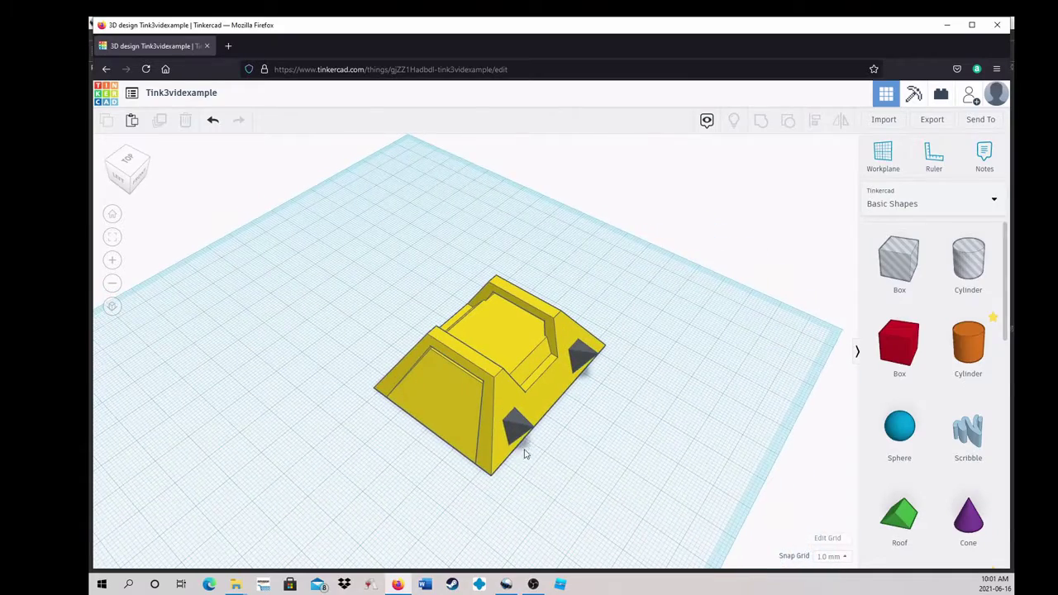
{"action": "left_click", "coordinate": [519, 431]}
{"action": "right_click_drag", "start_coordinate": [576, 477], "coordinate": [645, 477]}
{"action": "key", "text": "ctrl+v"}
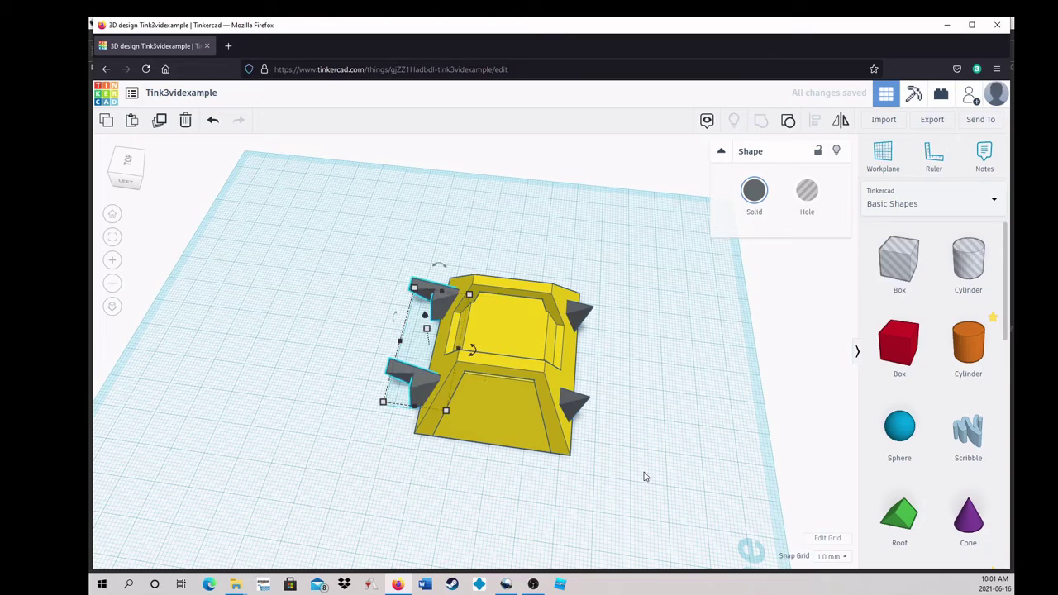
{"action": "left_click", "coordinate": [840, 122]}
{"action": "left_click", "coordinate": [409, 421]}
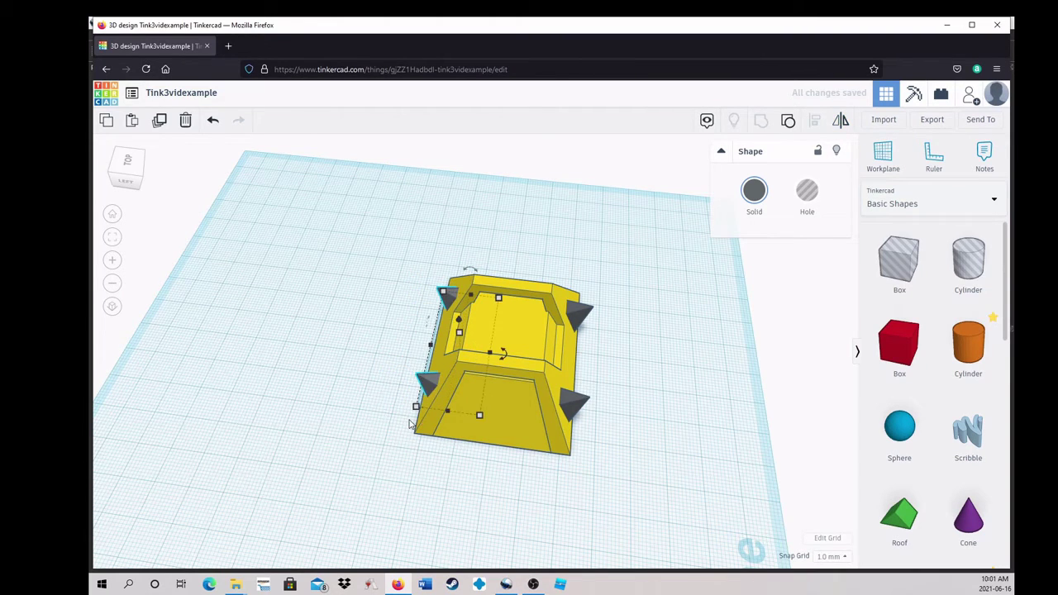
Group both pairs of grey spikes and center the group across the yellow body
{"action": "left_click", "coordinate": [580, 388], "text": "shift"}
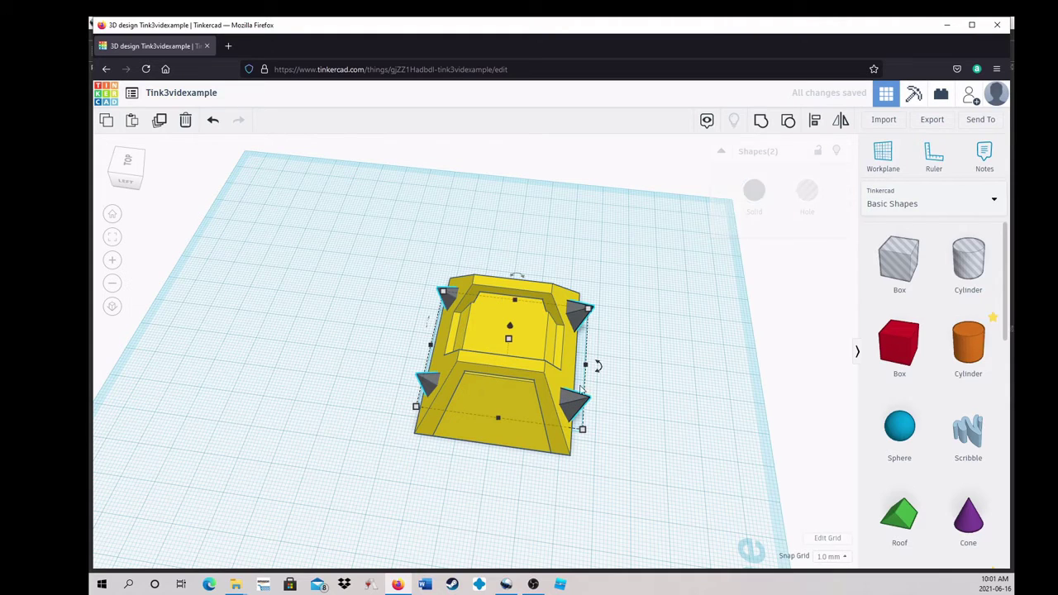
{"action": "key", "text": "ctrl+g"}
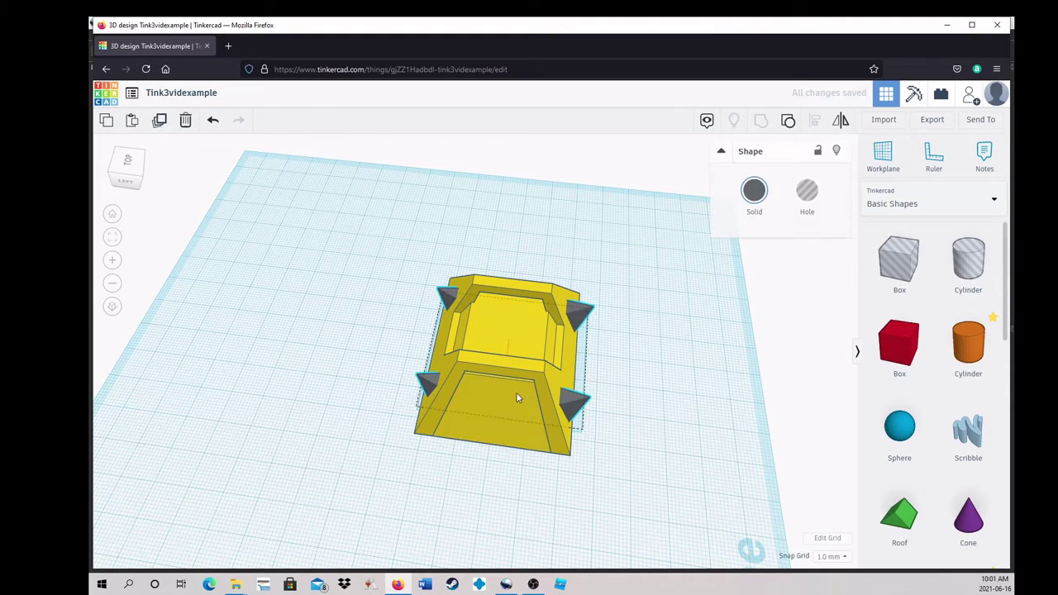
{"action": "left_click", "coordinate": [517, 397], "text": "shift"}
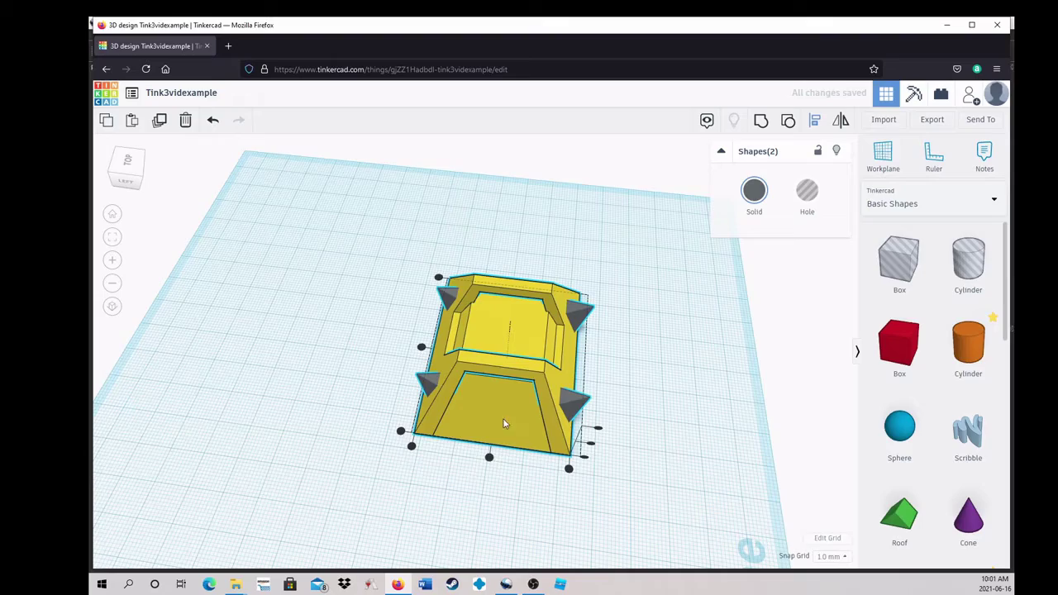
{"action": "right_click_drag", "start_coordinate": [489, 456], "coordinate": [744, 347]}
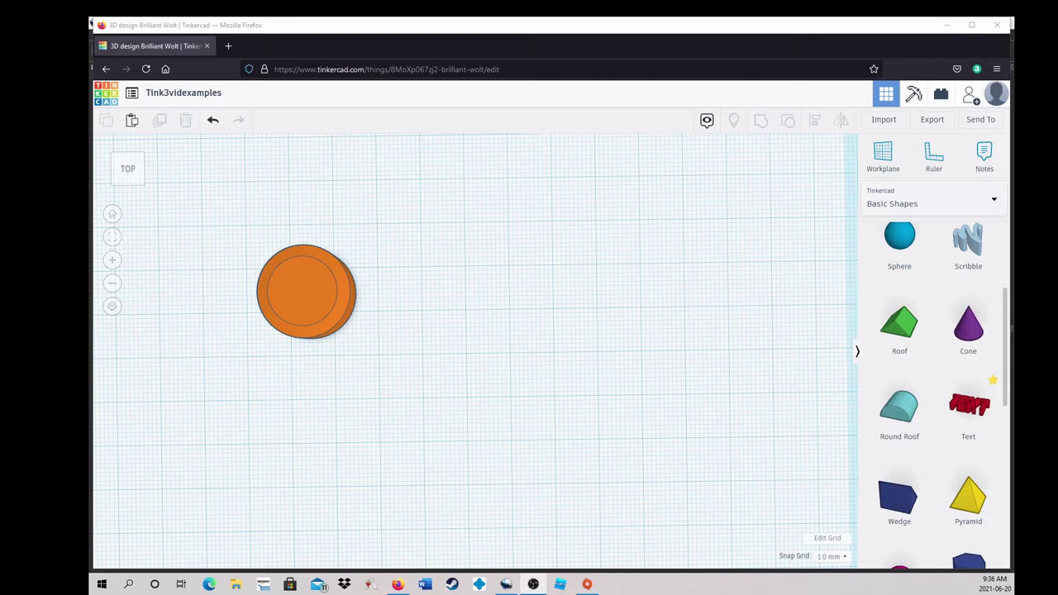
Undo the deletions of the numbered radial patterns beside the plain orange disc
{"action": "left_click", "coordinate": [213, 120]}
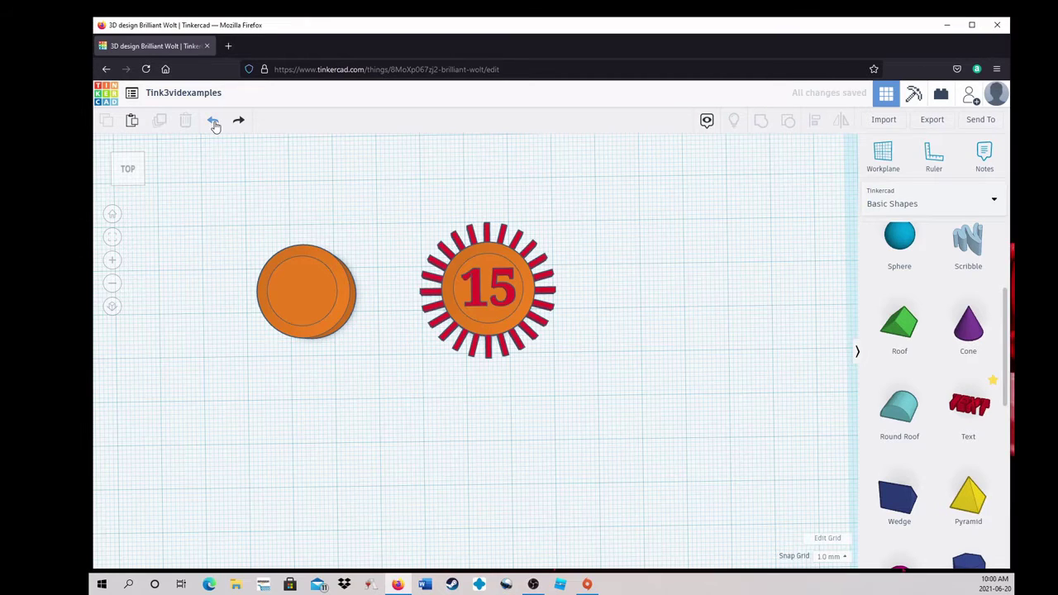
{"action": "left_click", "coordinate": [214, 121]}
{"action": "left_click", "coordinate": [213, 121]}
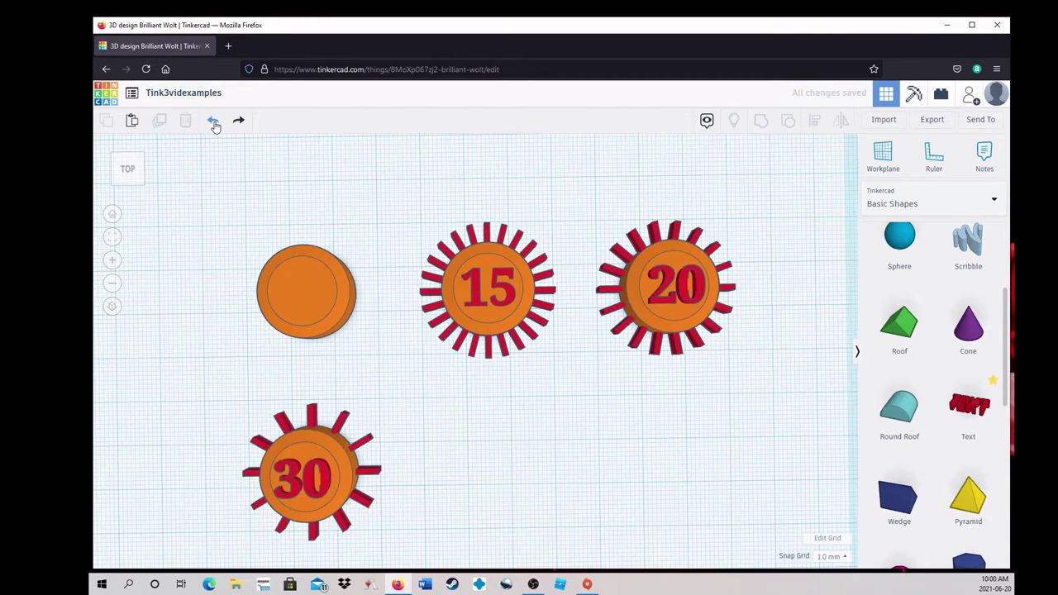
{"action": "left_click", "coordinate": [213, 121]}
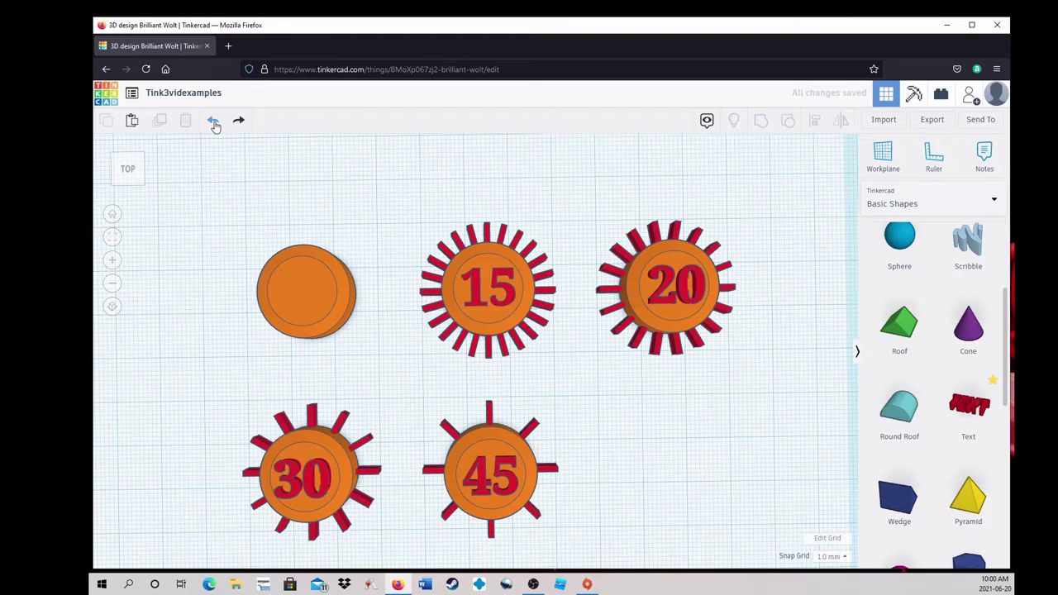
{"action": "left_click", "coordinate": [213, 120]}
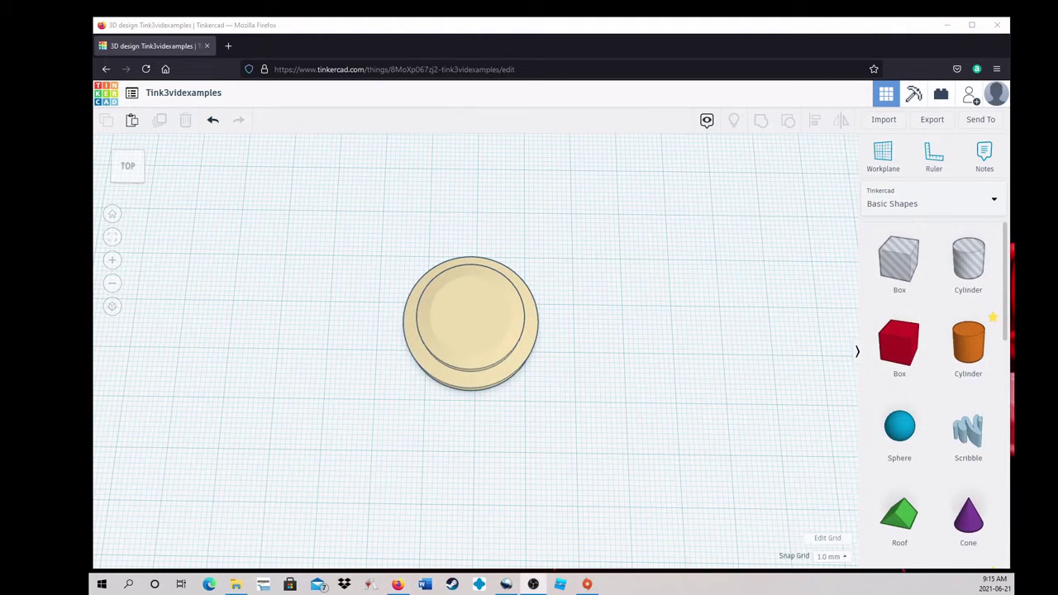
Paste the thin oval petal against one side of the beige disc and place a copy on the opposite side
{"action": "key", "text": "ctrl+v"}
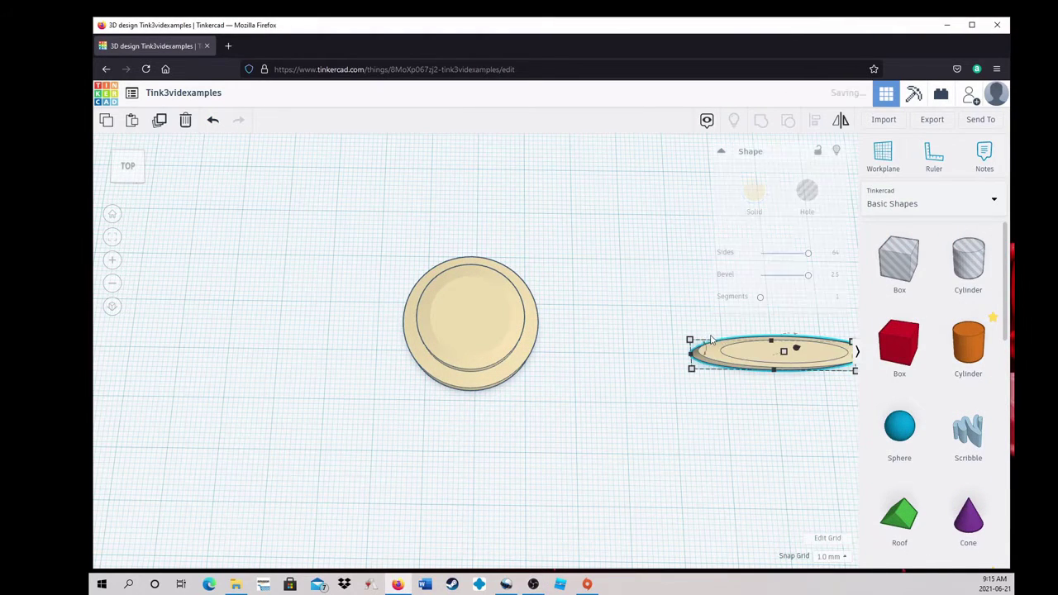
{"action": "left_click_drag", "start_coordinate": [795, 349], "coordinate": [510, 324]}
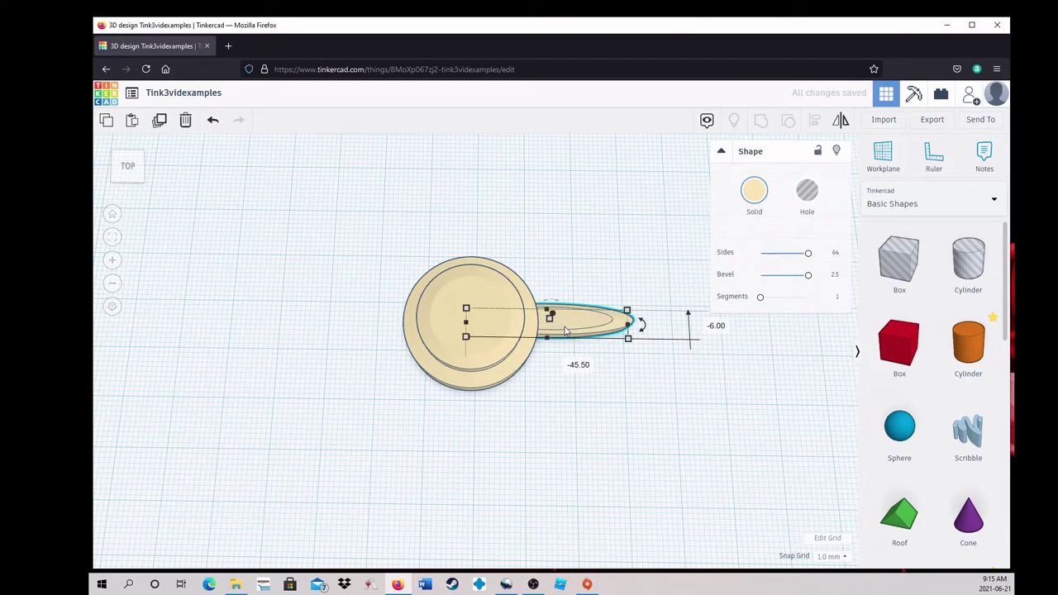
{"action": "key", "text": "shift+Left"}
{"action": "key", "text": "shift+Left"}
{"action": "key", "text": "shift+Left"}
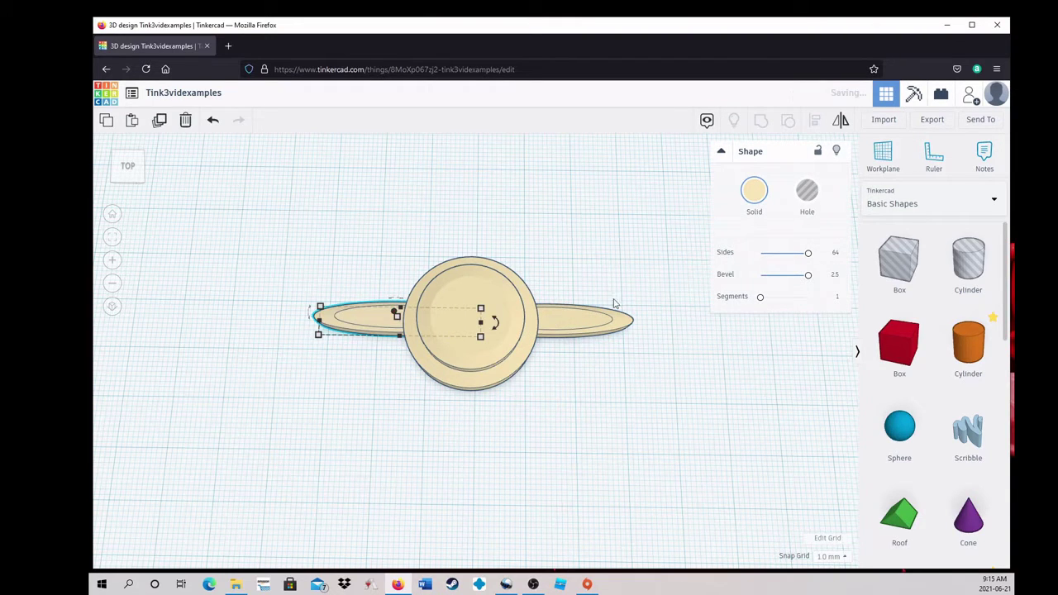
Group the two opposite petals and center the group on the beige disc
{"action": "left_click", "coordinate": [595, 322], "text": "shift"}
{"action": "left_click", "coordinate": [761, 120]}
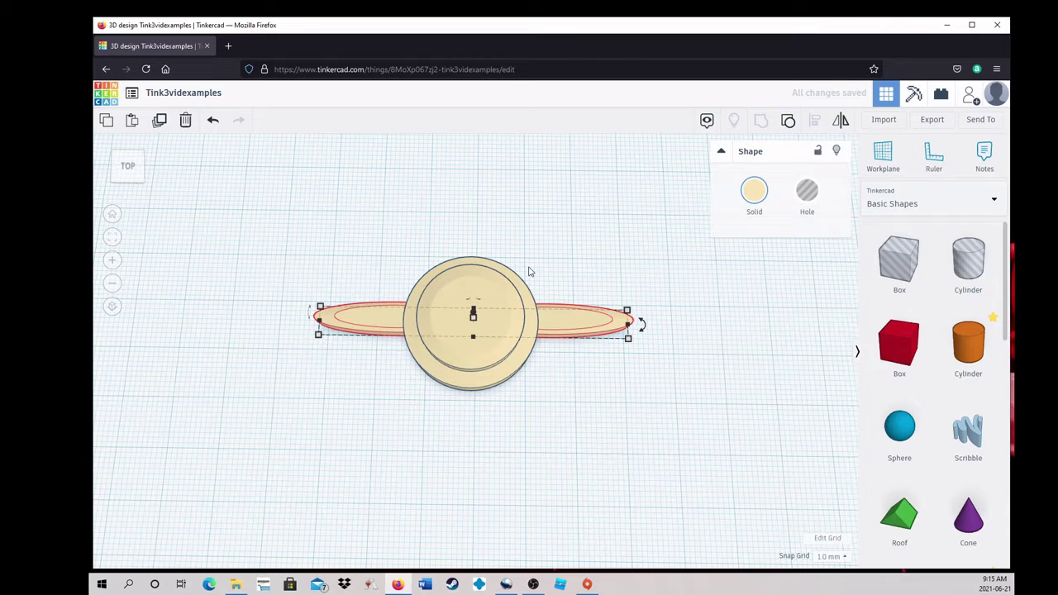
{"action": "left_click", "coordinate": [814, 120]}
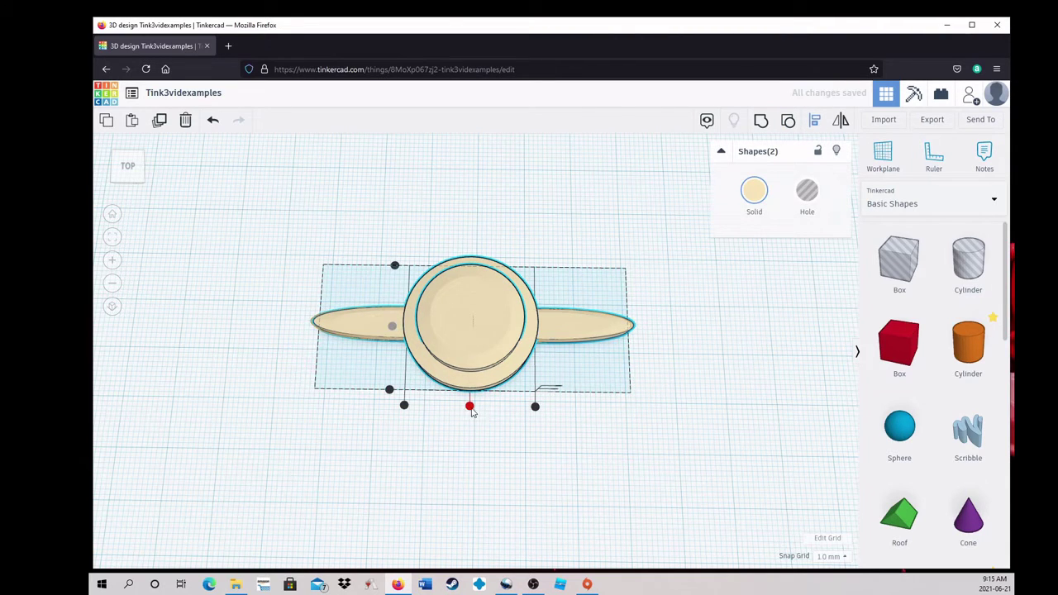
{"action": "left_click", "coordinate": [469, 406]}
{"action": "left_click", "coordinate": [598, 439]}
Duplicate the grouped petal pair and rotate the copy 30° around the disc's center
{"action": "left_click", "coordinate": [587, 334]}
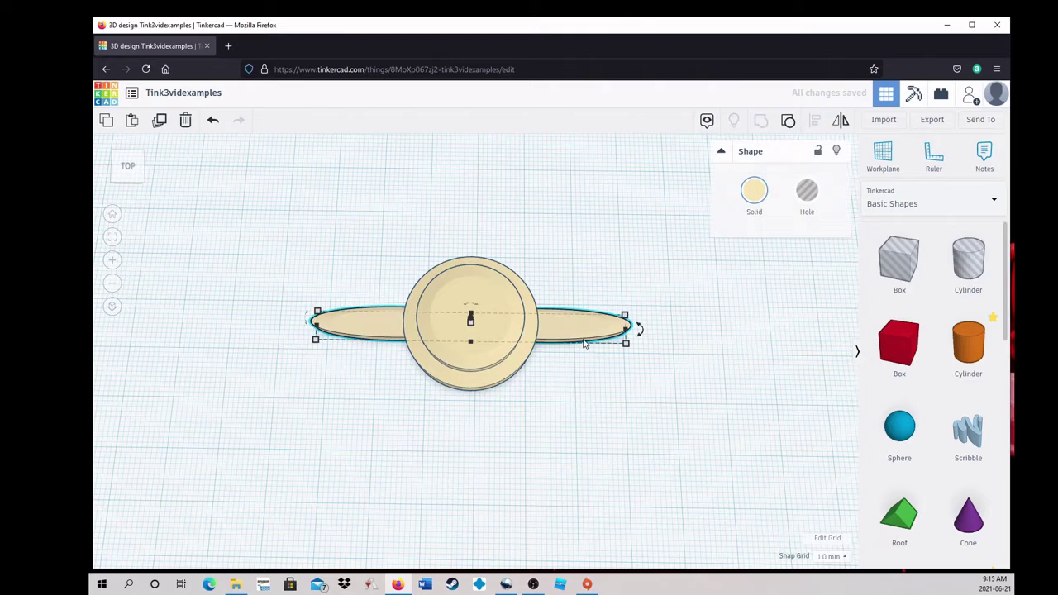
{"action": "mouse_move", "coordinate": [639, 329]}
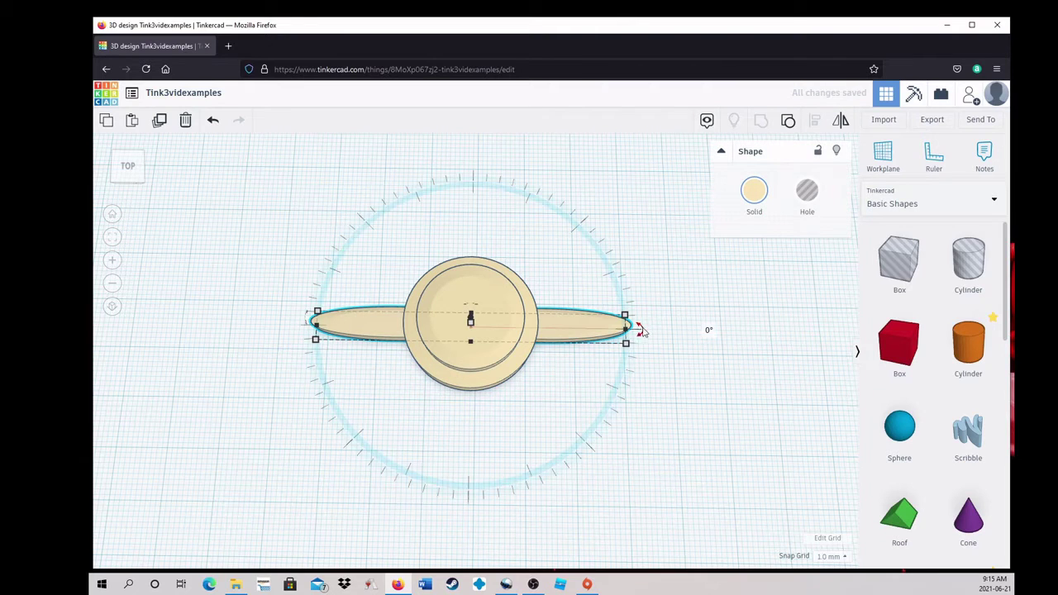
{"action": "left_click", "coordinate": [708, 329]}
{"action": "type", "text": "30"}
{"action": "key", "text": "Return"}
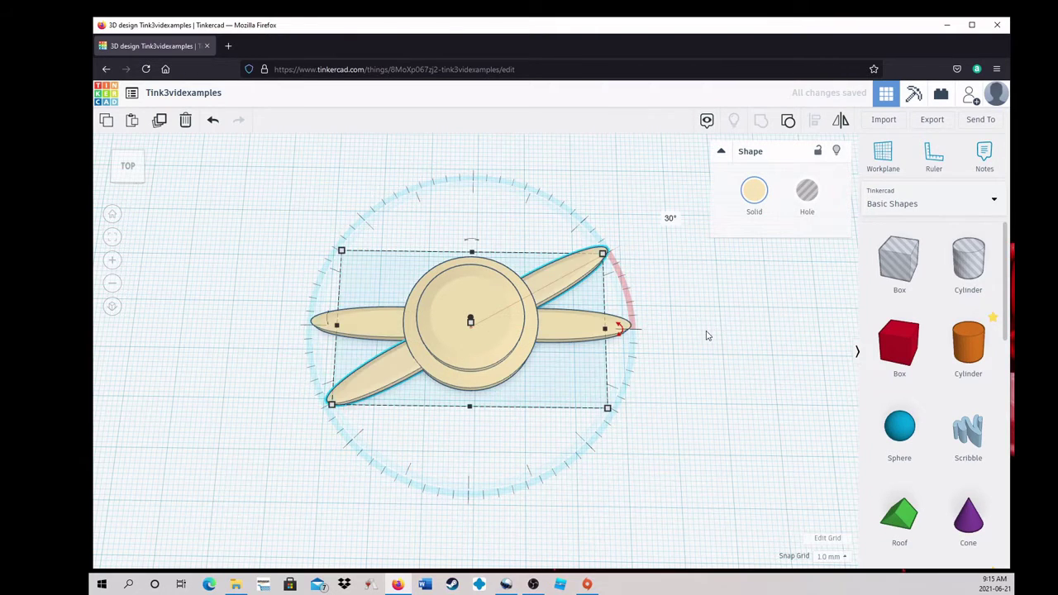
Repeat the rotated duplication of the petal pair four more times to complete a twelve-petal ring around the disc
{"action": "key", "text": "ctrl+d"}
{"action": "key", "text": "ctrl+d"}
{"action": "key", "text": "ctrl+d"}
{"action": "key", "text": "ctrl+d"}
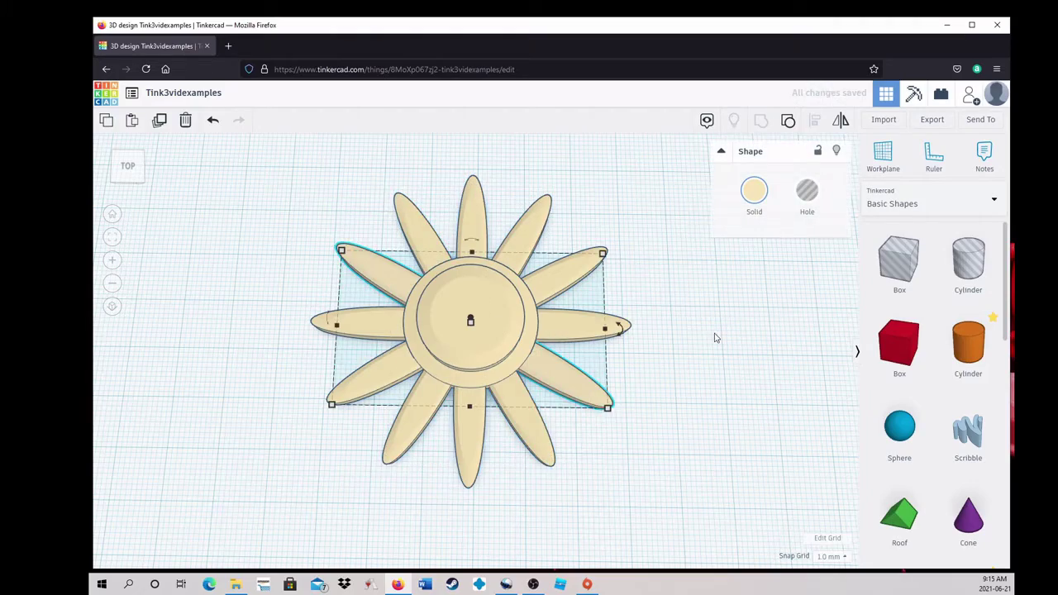
{"action": "right_click_drag", "start_coordinate": [694, 357], "coordinate": [102, 378]}
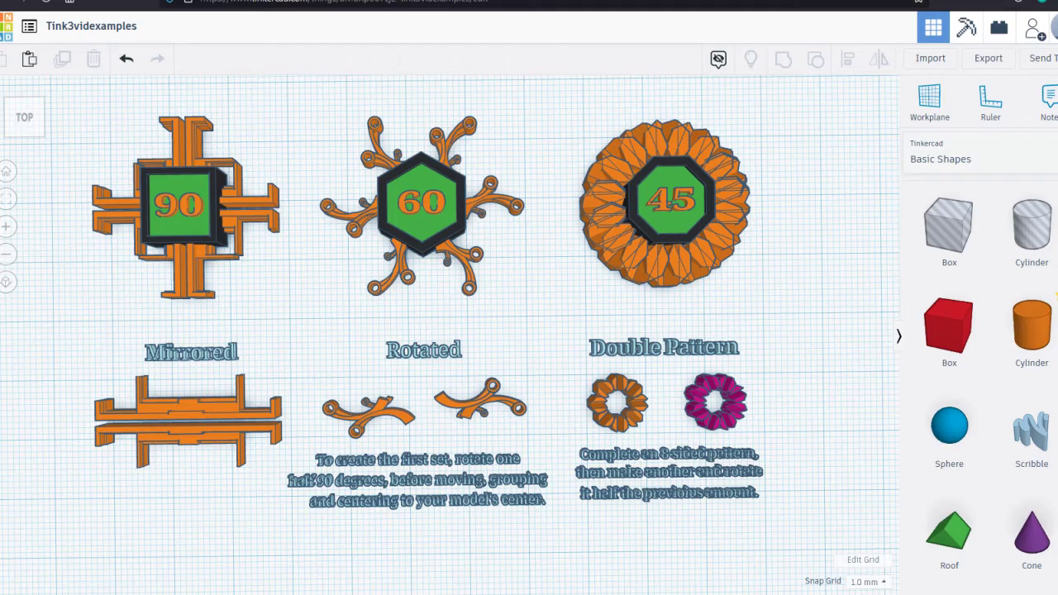
Place a five-pointed star on the workplane and resize it to about 34 mm by 15 mm
{"action": "left_click_drag", "start_coordinate": [899, 428], "coordinate": [508, 300]}
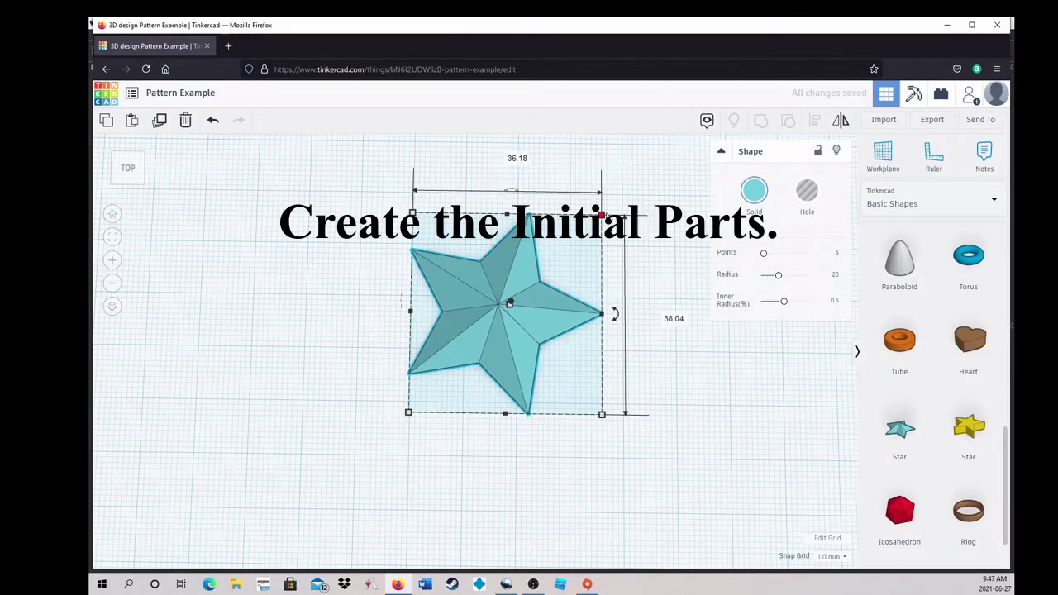
{"action": "left_click_drag", "start_coordinate": [508, 190], "coordinate": [508, 307]}
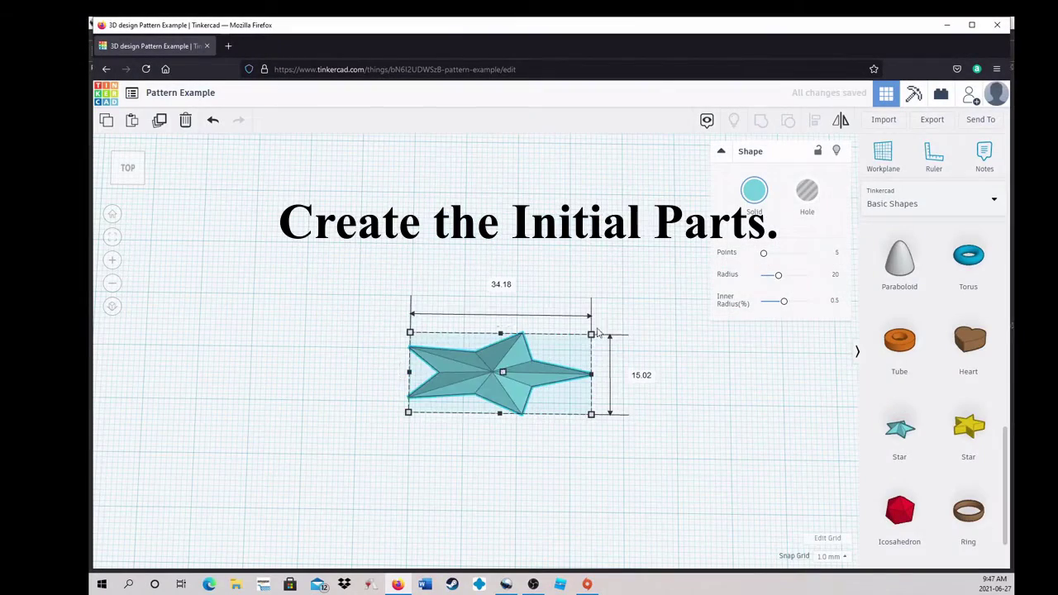
{"action": "left_click", "coordinate": [593, 341]}
Duplicate the narrow star, rotate the copy clockwise and move it to overlap the original's lower part
{"action": "left_click", "coordinate": [496, 371]}
{"action": "key", "text": "ctrl+d"}
{"action": "left_click_drag", "start_coordinate": [496, 372], "coordinate": [554, 363]}
{"action": "left_click_drag", "start_coordinate": [668, 361], "coordinate": [713, 362]}
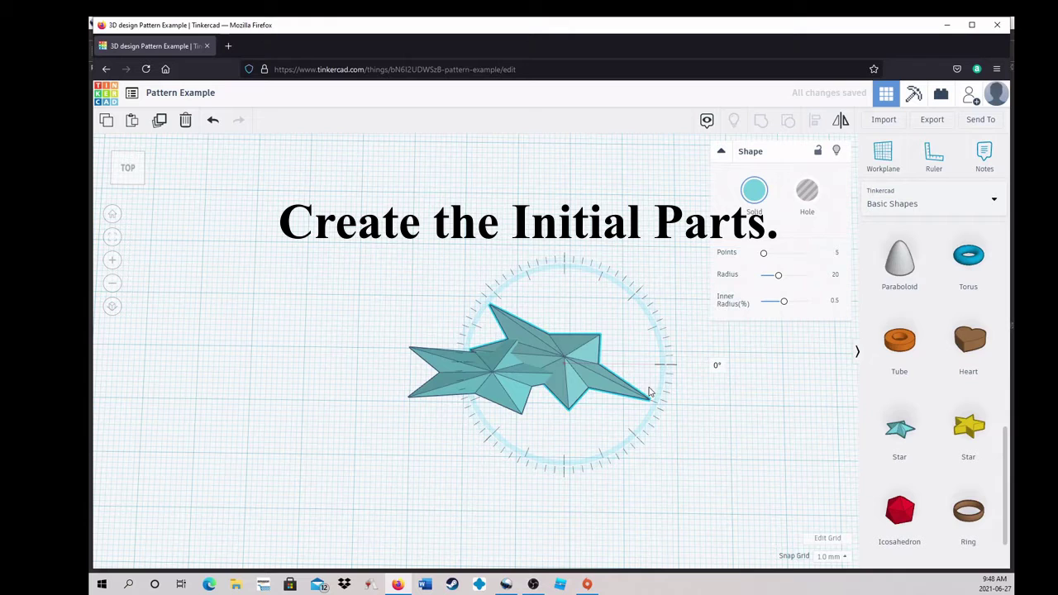
{"action": "left_click_drag", "start_coordinate": [535, 386], "coordinate": [505, 403]}
Duplicate the two overlapping stars together, shift the copy one grid step right and down, and rotate it slightly clockwise
{"action": "left_click_drag", "start_coordinate": [350, 290], "coordinate": [642, 444]}
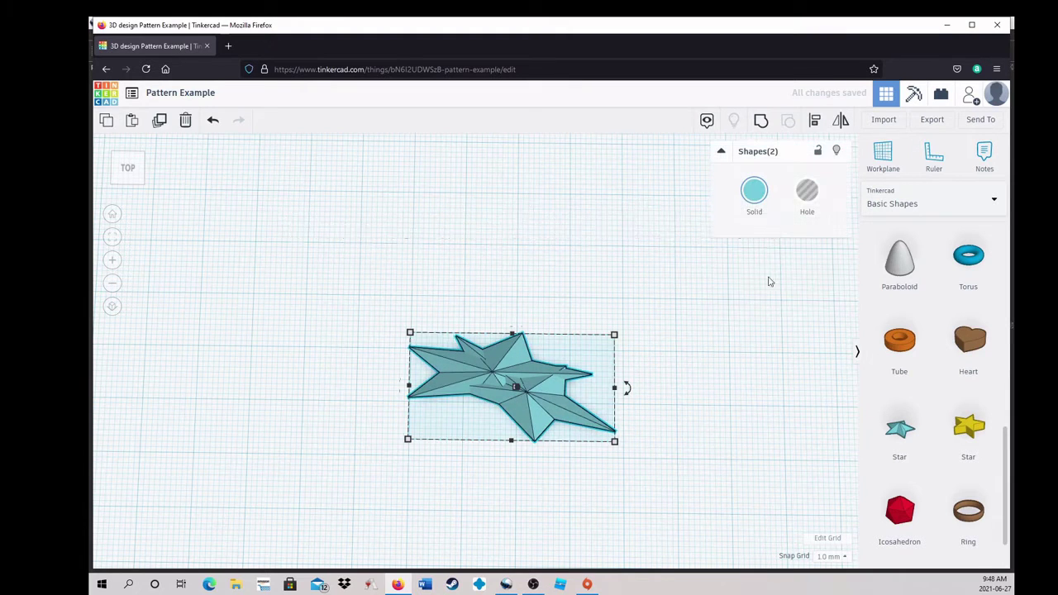
{"action": "key", "text": "ctrl+d"}
{"action": "key", "text": "Right"}
{"action": "key", "text": "Down"}
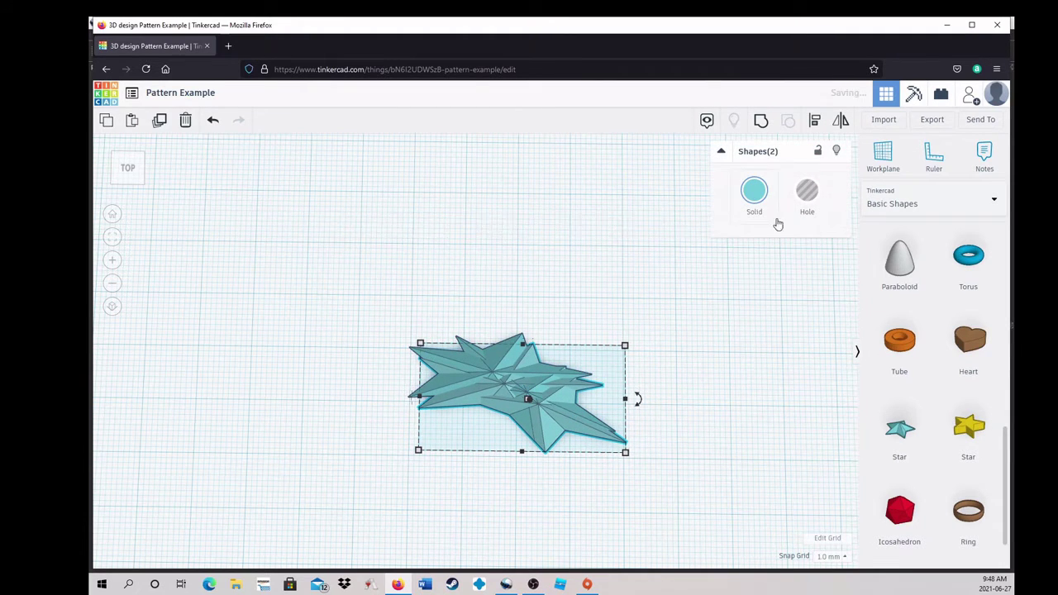
{"action": "left_click_drag", "start_coordinate": [639, 401], "coordinate": [625, 461]}
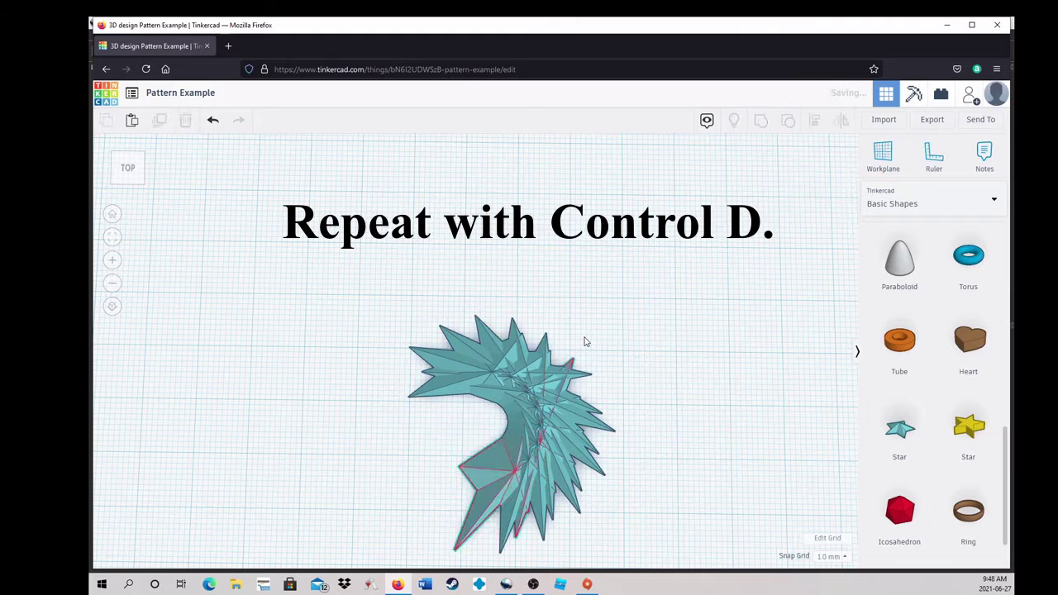
Repeat the shifted and rotated duplication of the star pair until the copies form a full spiked ring with an open center
{"action": "key", "text": "ctrl+d"}
{"action": "key", "text": "ctrl+d"}
{"action": "key", "text": "ctrl+d"}
{"action": "key", "text": "ctrl+d"}
{"action": "key", "text": "ctrl+d"}
{"action": "key", "text": "ctrl+d"}
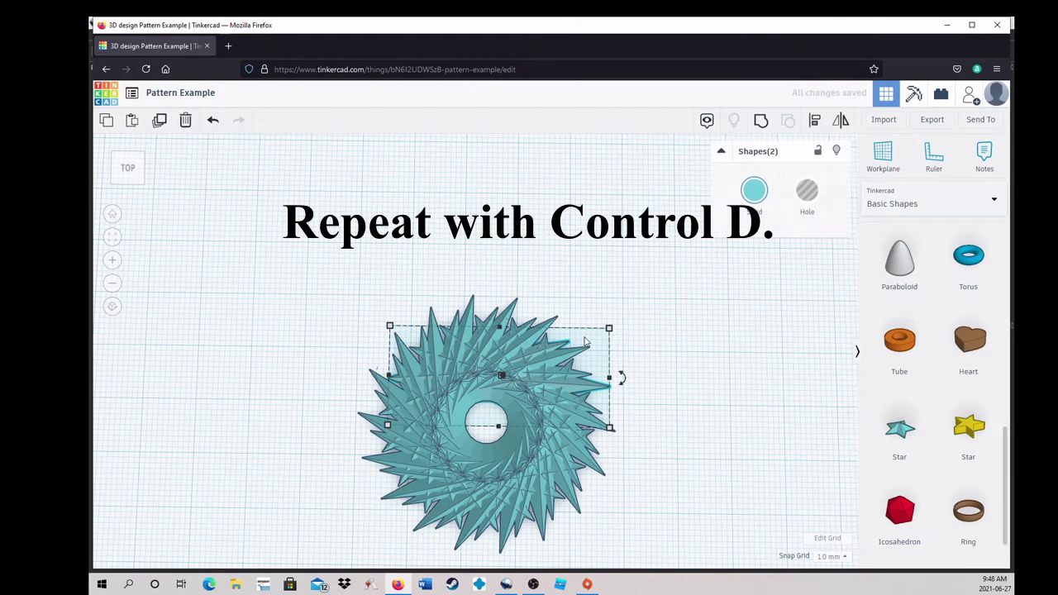
{"action": "left_click", "coordinate": [671, 314]}
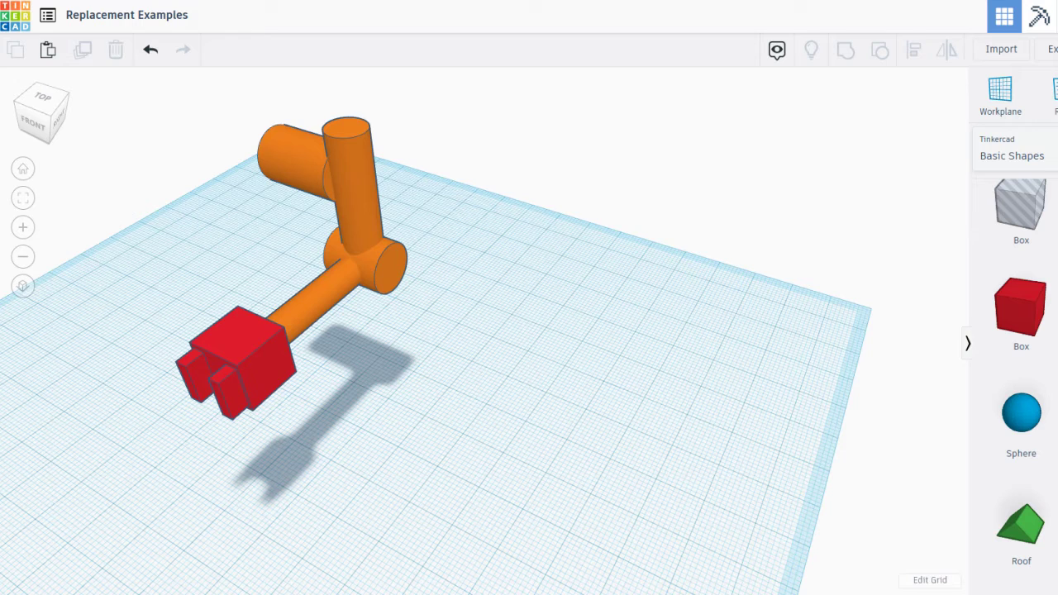
Go back and forth through the edit history of the robot arm, cylinder and armchair replacement examples
{"action": "key", "text": "ctrl+z"}
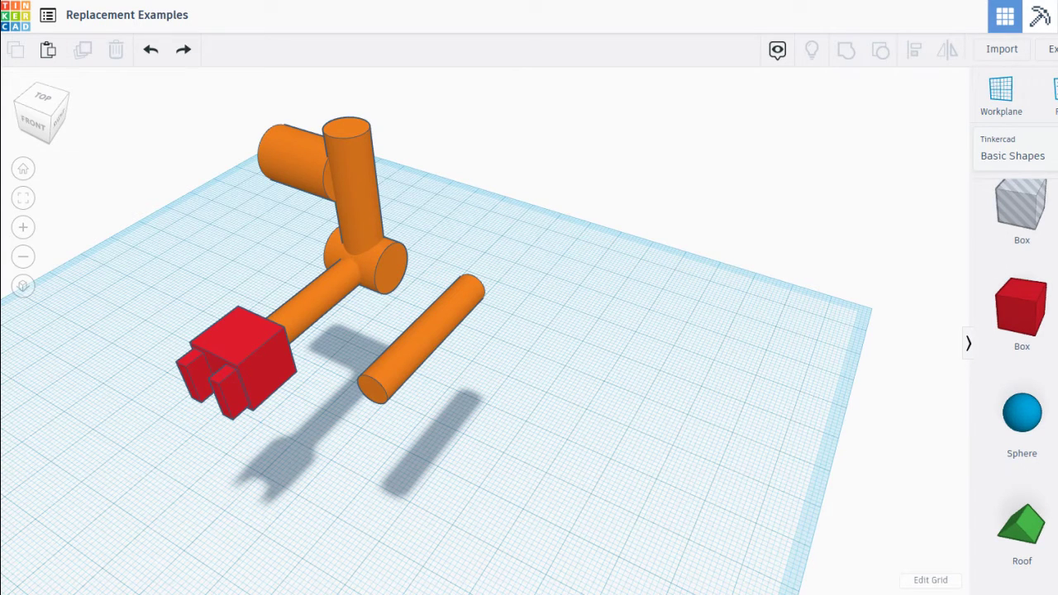
{"action": "key", "text": "ctrl+v"}
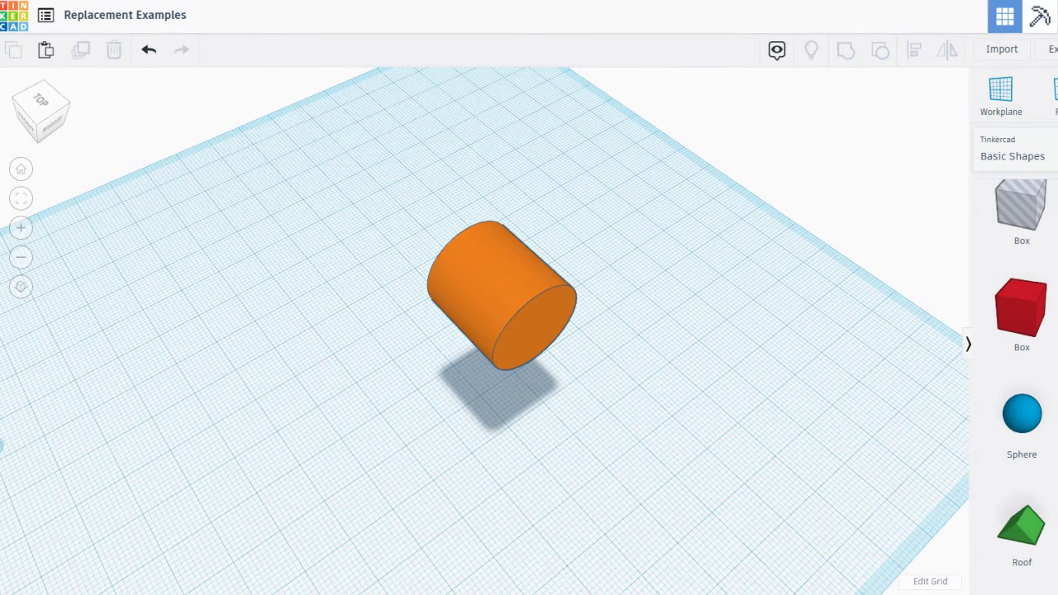
{"action": "key", "text": "ctrl+z"}
{"action": "key", "text": "ctrl+y"}
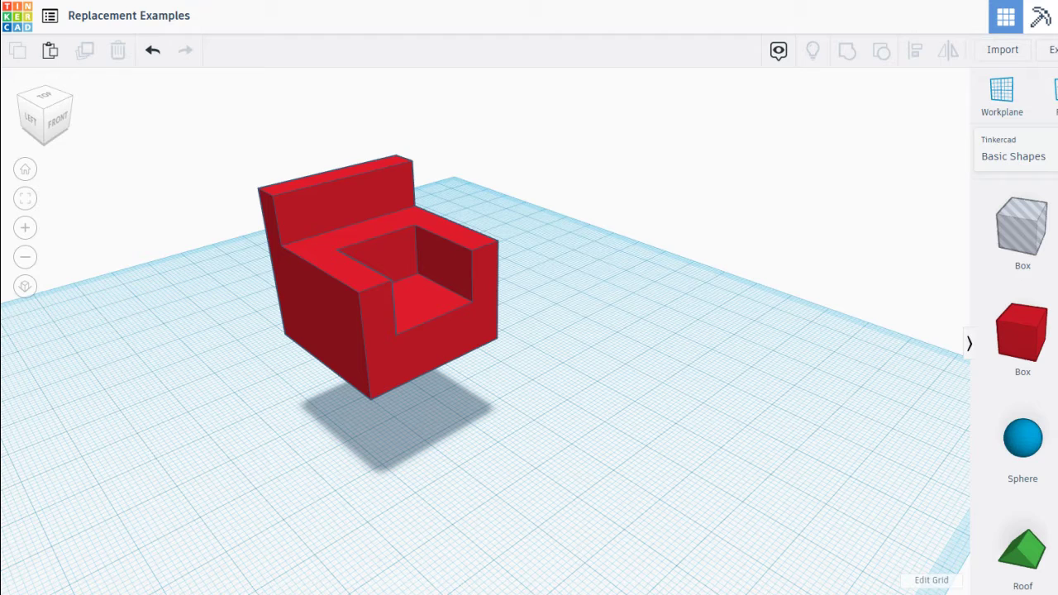
{"action": "key", "text": "ctrl+y"}
{"action": "key", "text": "ctrl+y"}
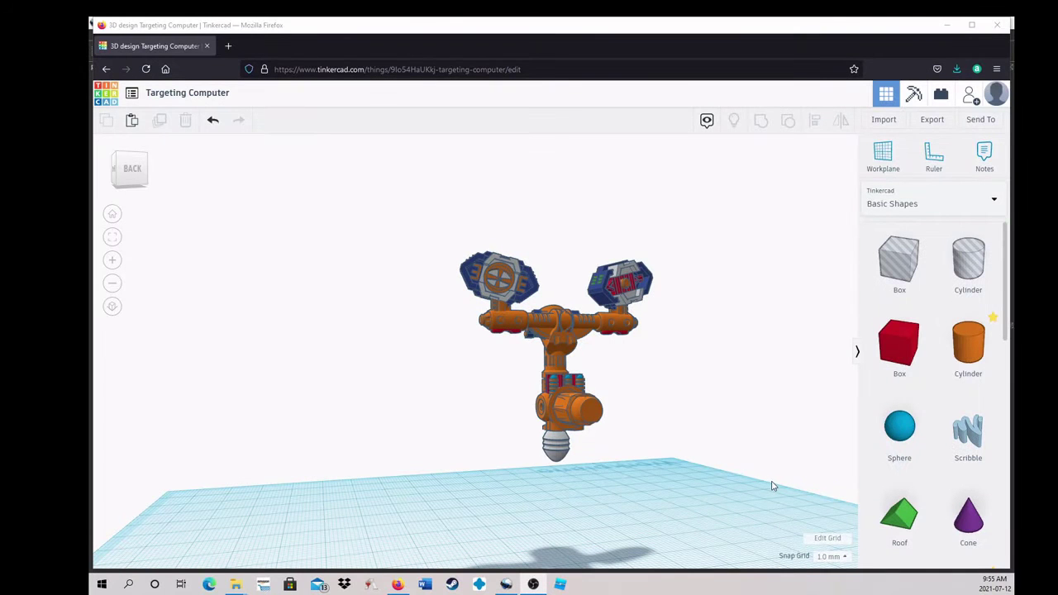
Examine the repeated surface details of the Targeting Computer, greble example, All Star Champion, Heavy Weapon Platform and Teleport Pack models from several angles
{"action": "right_click_drag", "start_coordinate": [775, 486], "coordinate": [200, 460]}
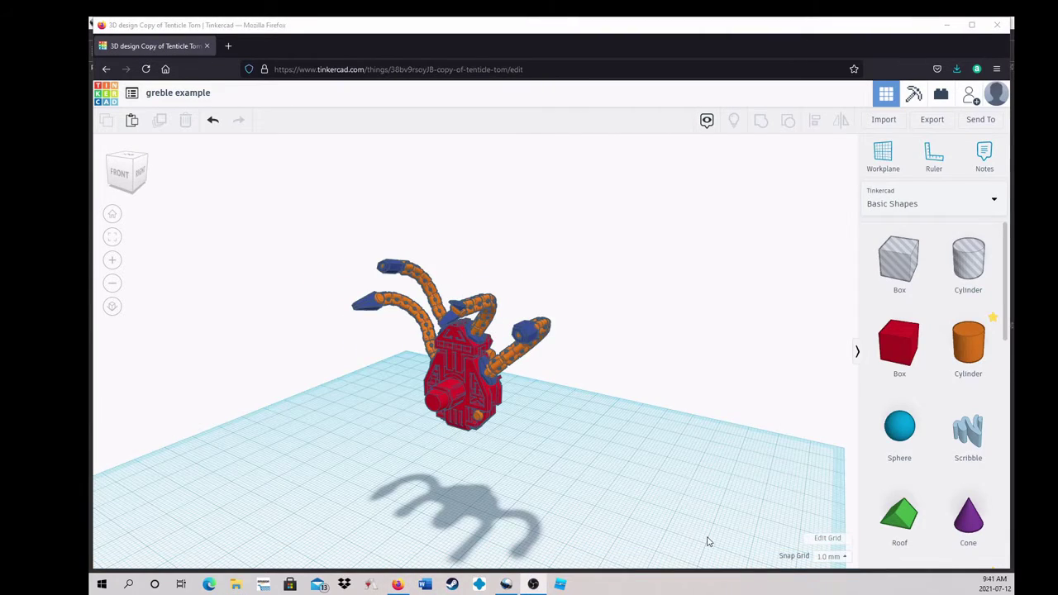
{"action": "right_click_drag", "start_coordinate": [706, 541], "coordinate": [293, 498]}
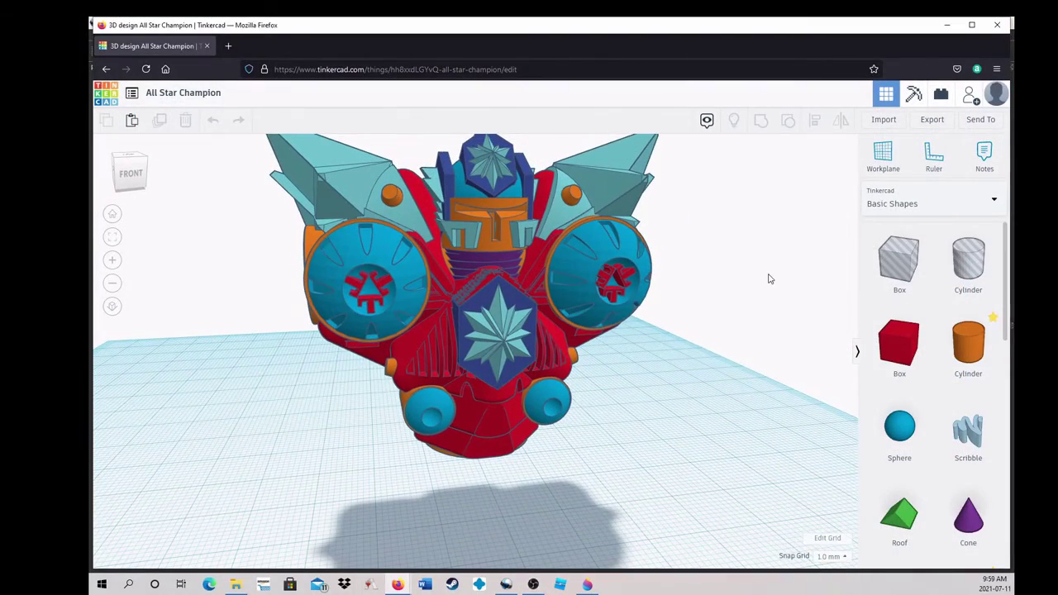
{"action": "right_click_drag", "start_coordinate": [751, 287], "coordinate": [404, 395]}
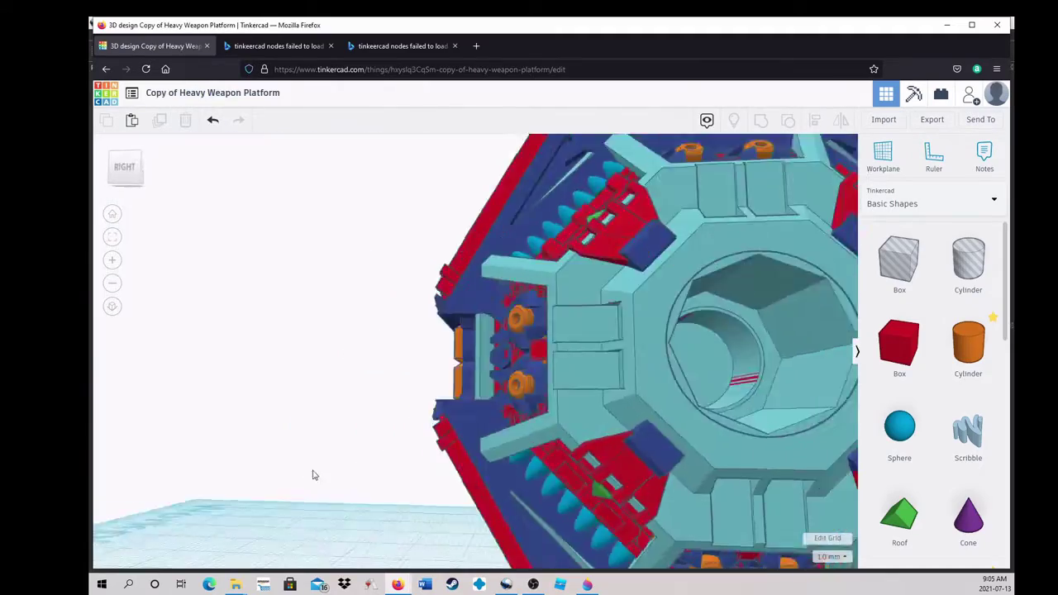
{"action": "right_click_drag", "start_coordinate": [312, 472], "coordinate": [229, 464]}
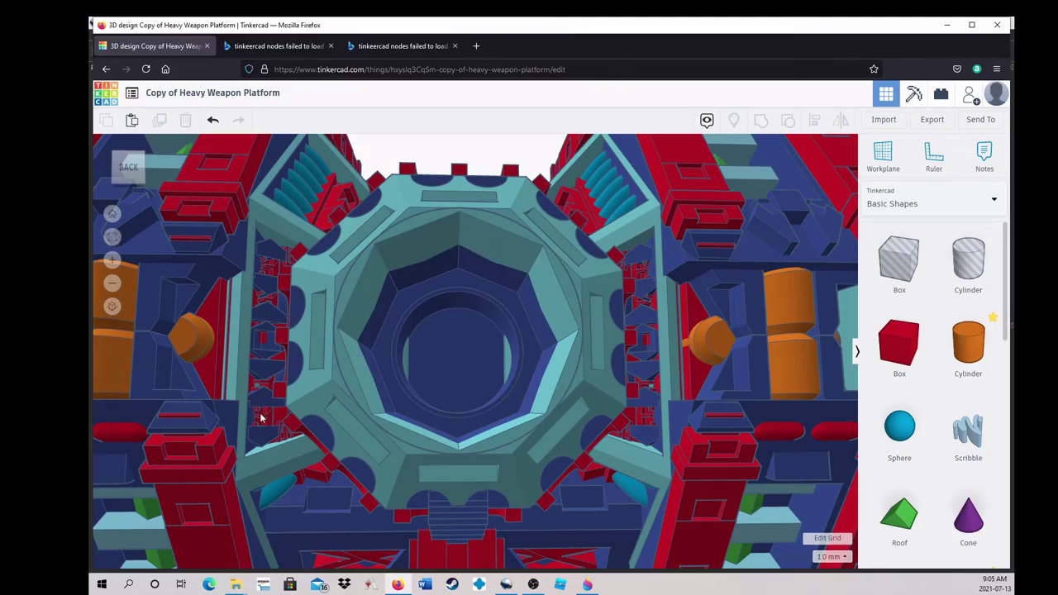
{"action": "scroll", "coordinate": [289, 419], "scroll_direction": "down", "scroll_amount": 2}
{"action": "scroll", "coordinate": [289, 419], "scroll_direction": "down", "scroll_amount": 2}
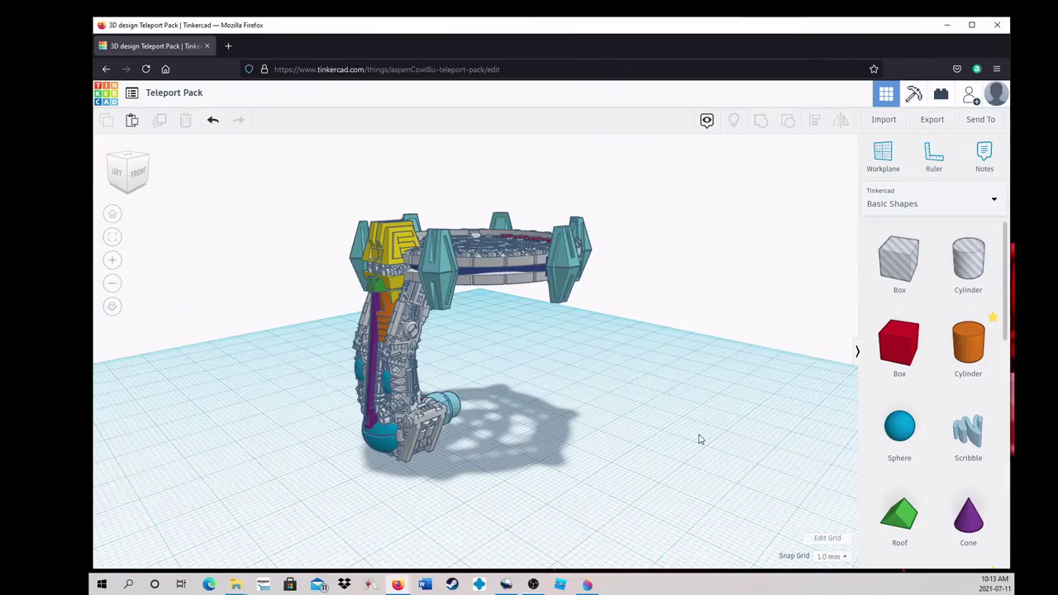
{"action": "right_click_drag", "start_coordinate": [699, 437], "coordinate": [559, 470]}
{"action": "scroll", "coordinate": [560, 469], "scroll_direction": "up", "scroll_amount": 5}
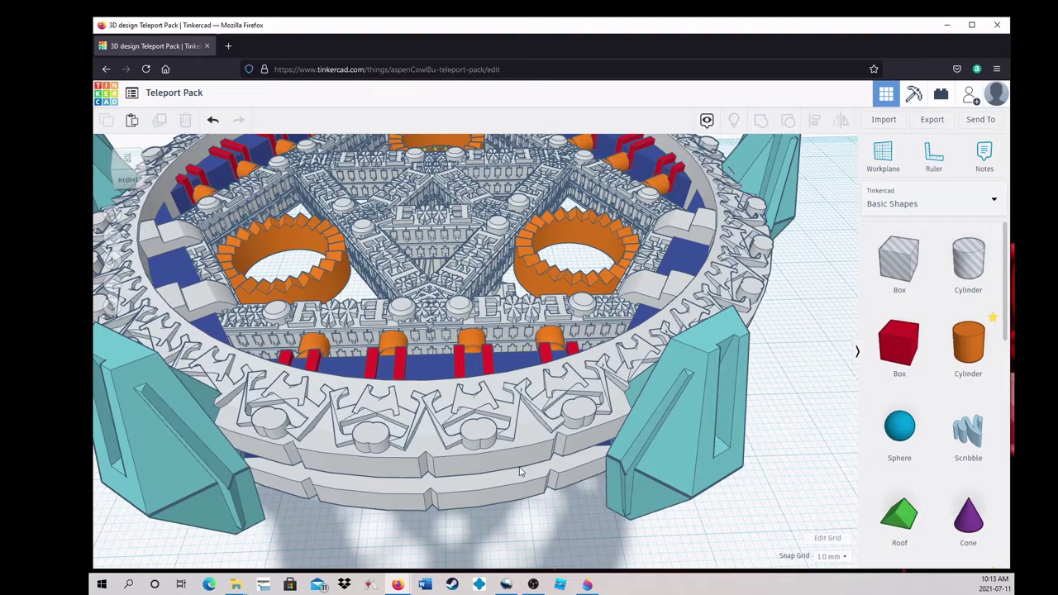
{"action": "scroll", "coordinate": [520, 472], "scroll_direction": "up", "scroll_amount": 3}
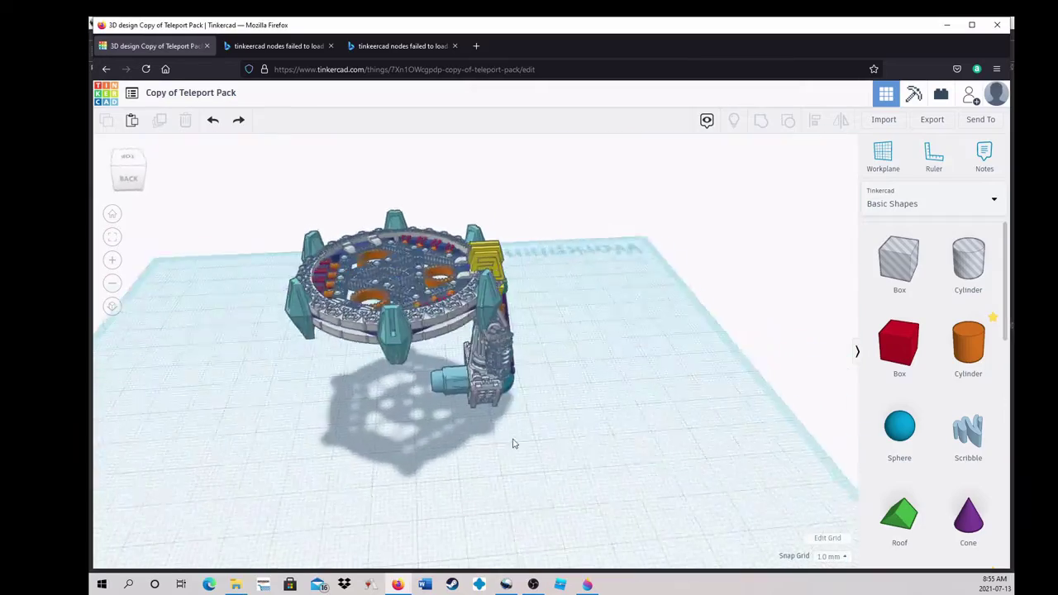
{"action": "right_click_drag", "start_coordinate": [512, 442], "coordinate": [553, 405]}
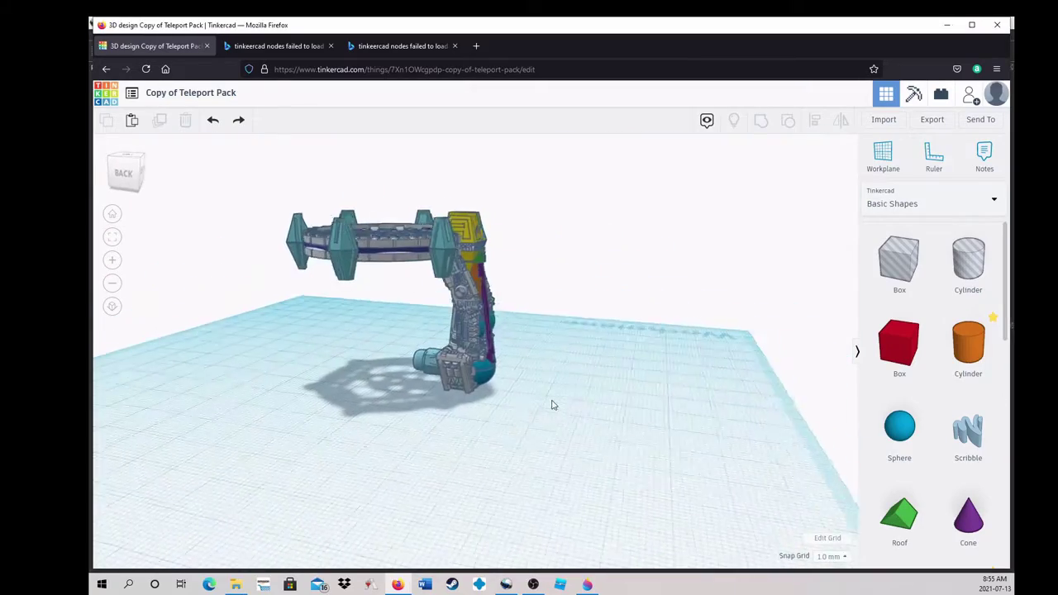
{"action": "scroll", "coordinate": [553, 405], "scroll_direction": "up", "scroll_amount": 10}
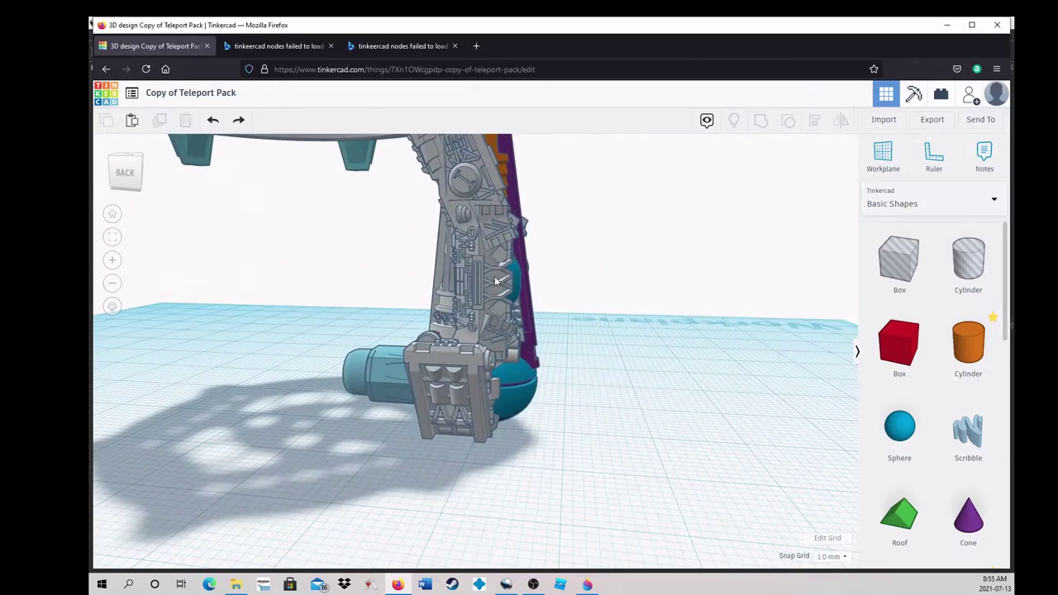